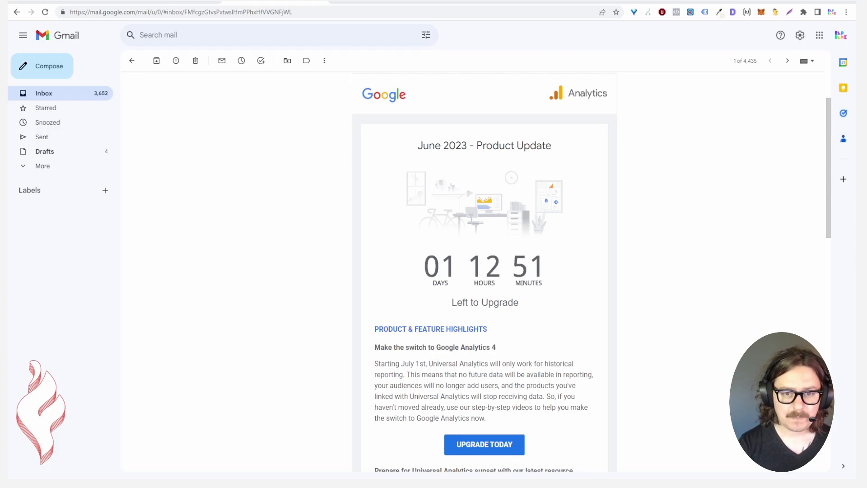
Read through the GA4 welcome email in Gmail, then move to the FuelYourPhotos.com - GA4 property
click(171, 2)
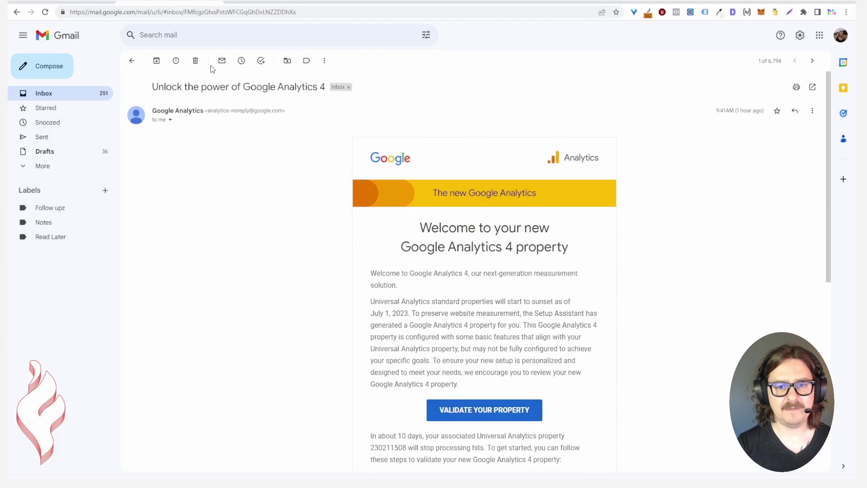
scroll(335, 194, down, 2)
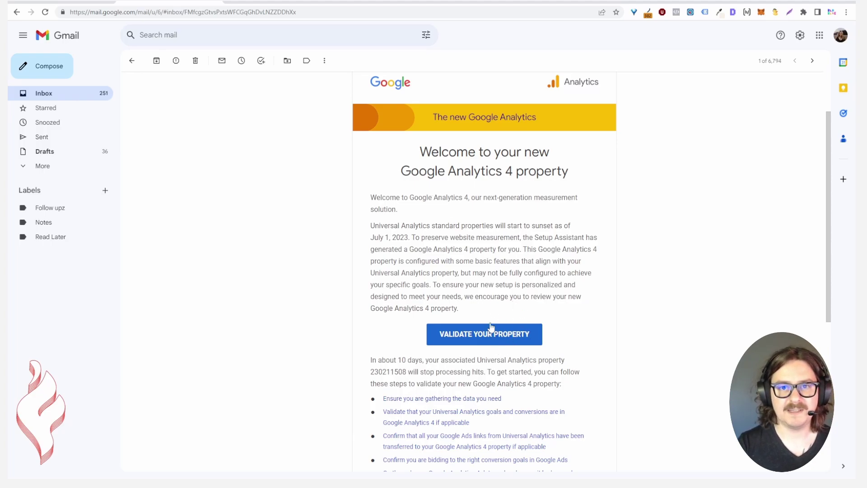
click(372, 4)
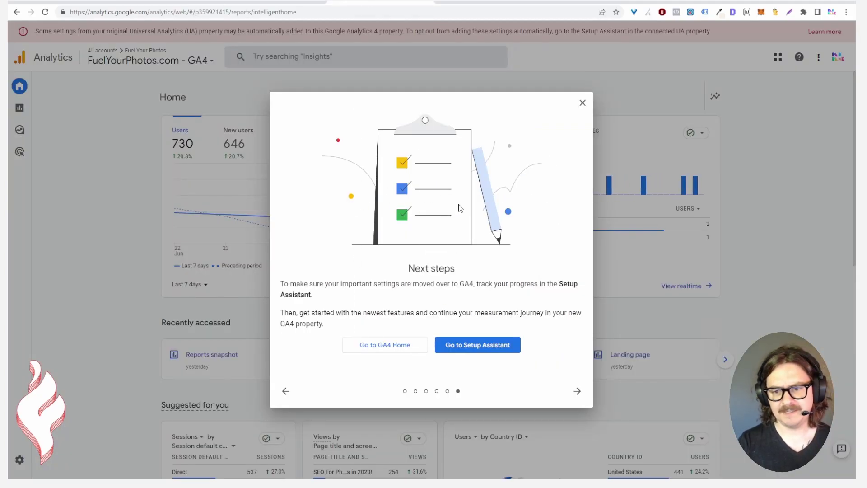
Open the property's Setup Assistant, dismiss the welcome tour and read the warning banner
click(453, 348)
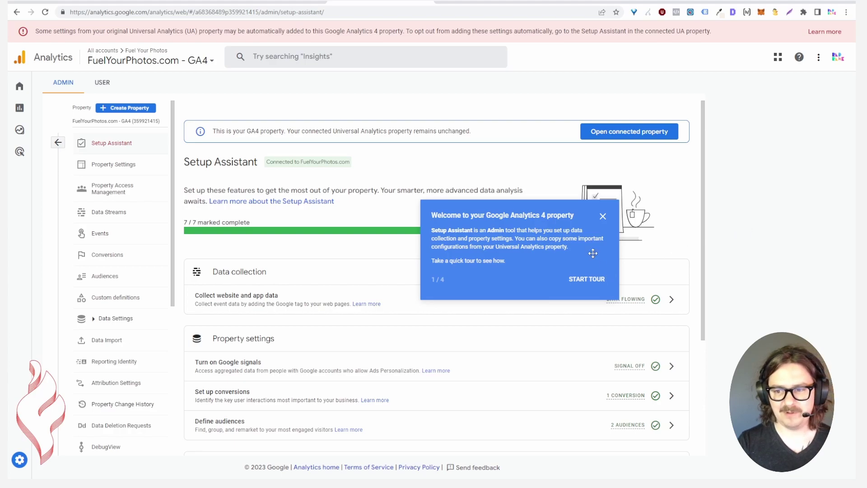
click(603, 216)
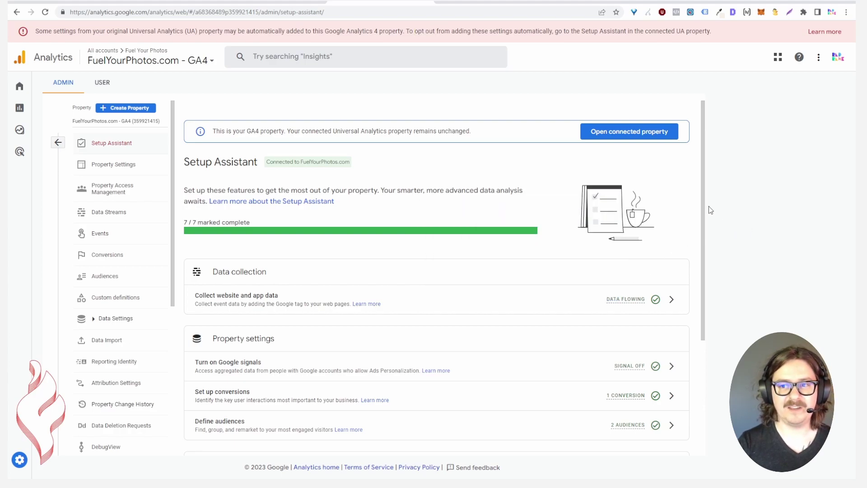
scroll(704, 212, down, 2)
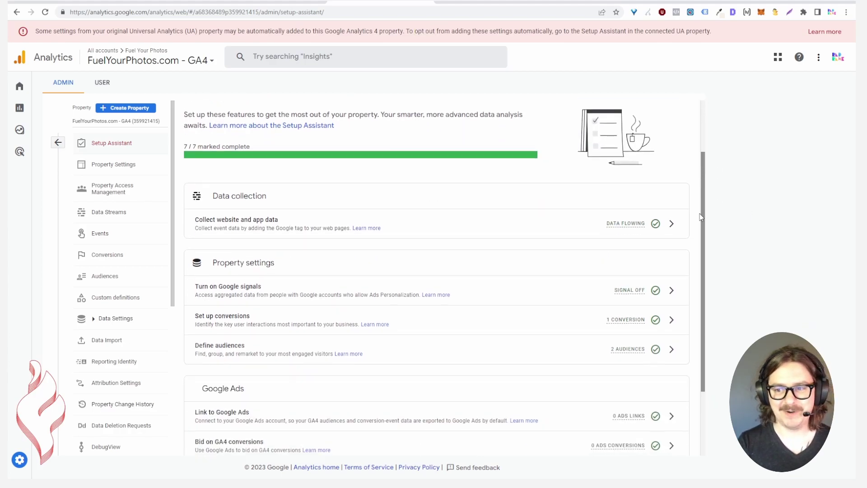
scroll(677, 214, up, 2)
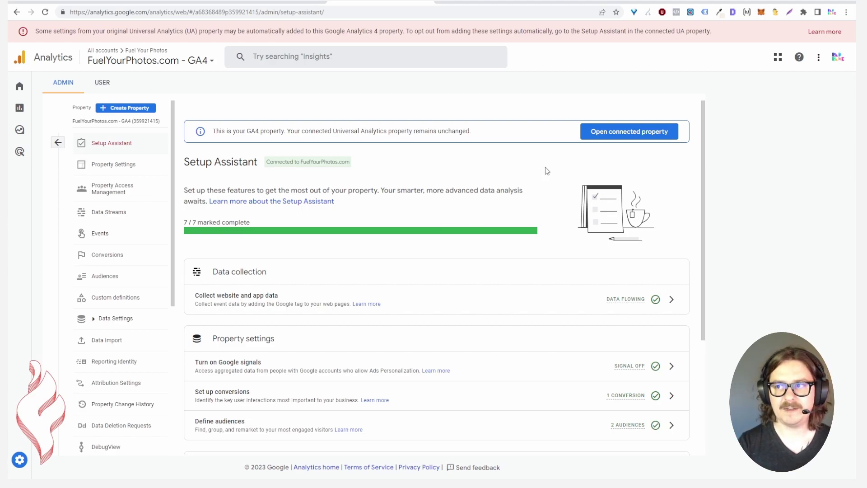
drag(35, 31, 412, 32)
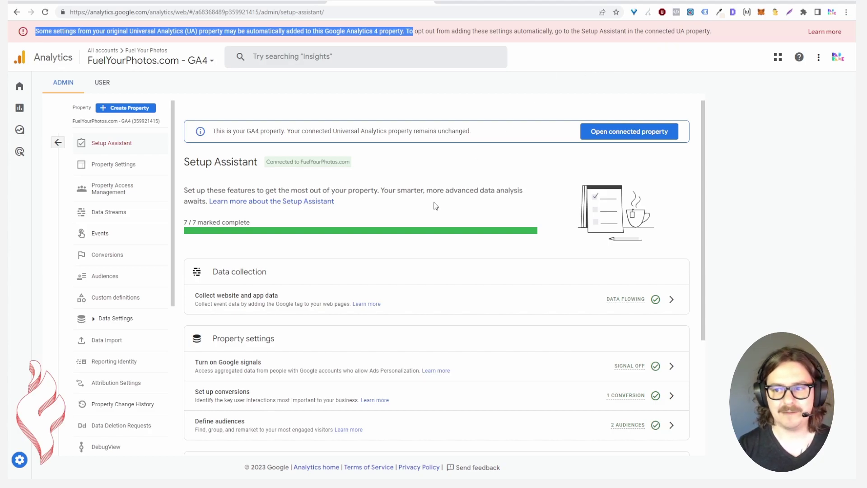
Check the website data collection task's data streams, then return to the Setup Assistant
scroll(431, 210, down, 2)
scroll(537, 252, down, 2)
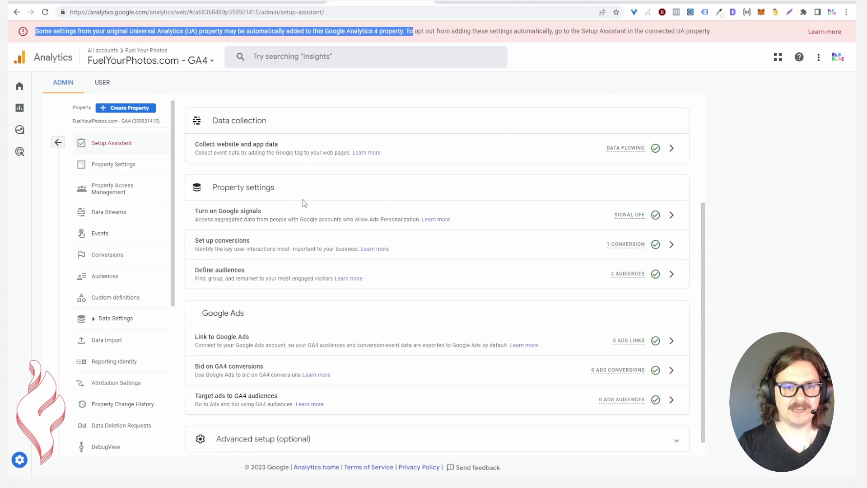
scroll(560, 155, up, 2)
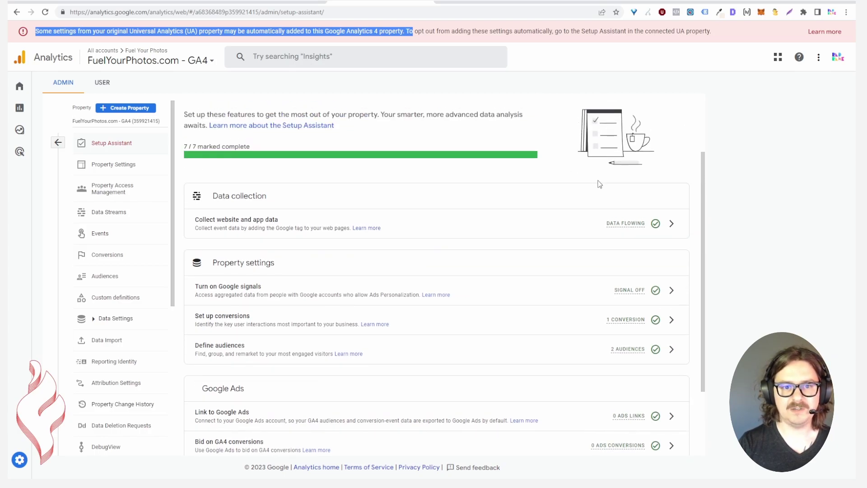
scroll(607, 186, down, 2)
click(671, 148)
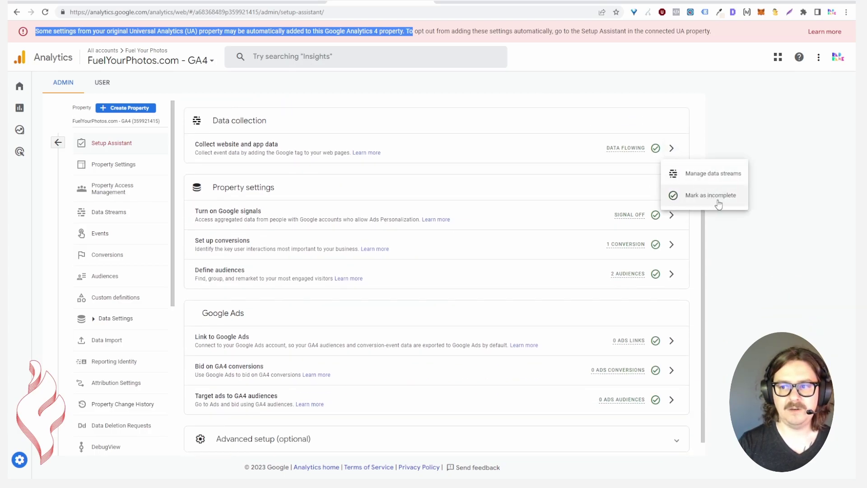
click(694, 178)
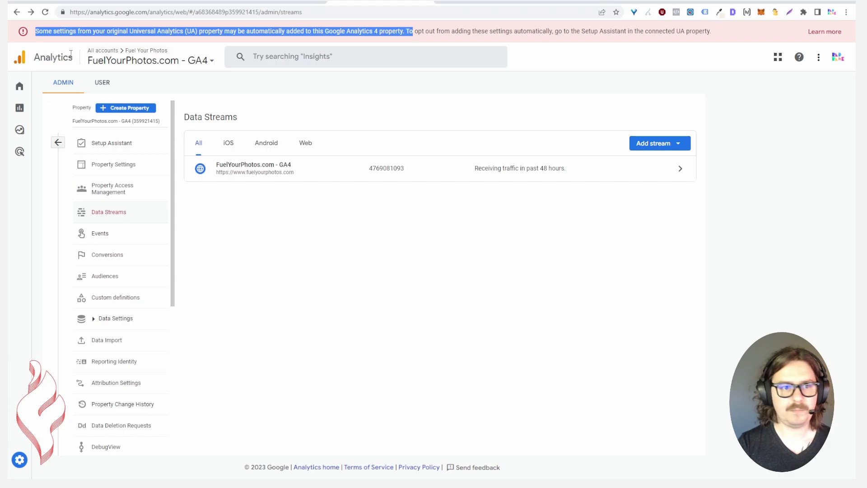
click(17, 12)
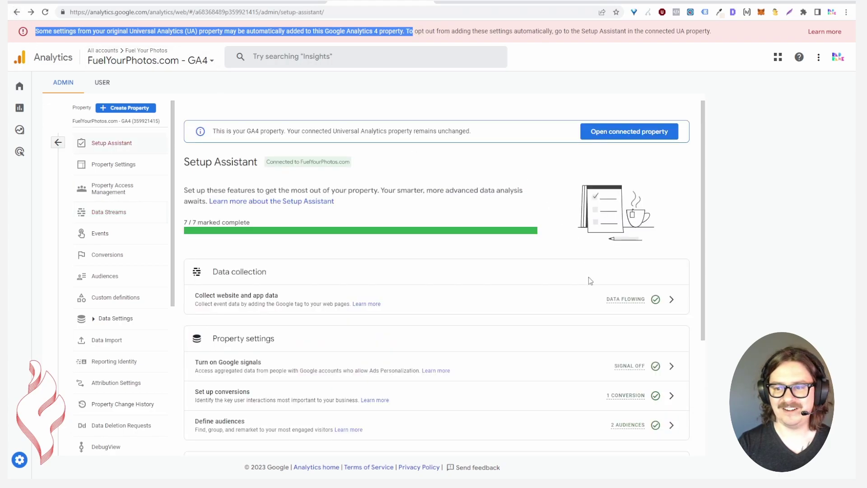
scroll(587, 275, down, 2)
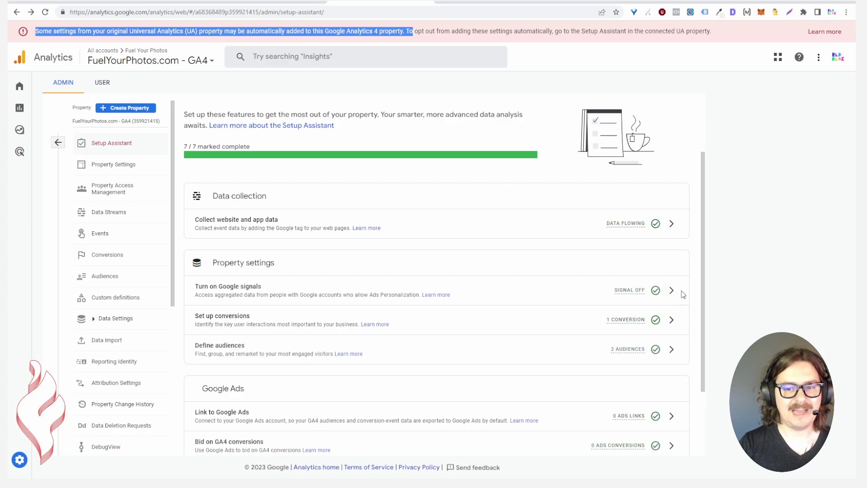
scroll(673, 296, down, 2)
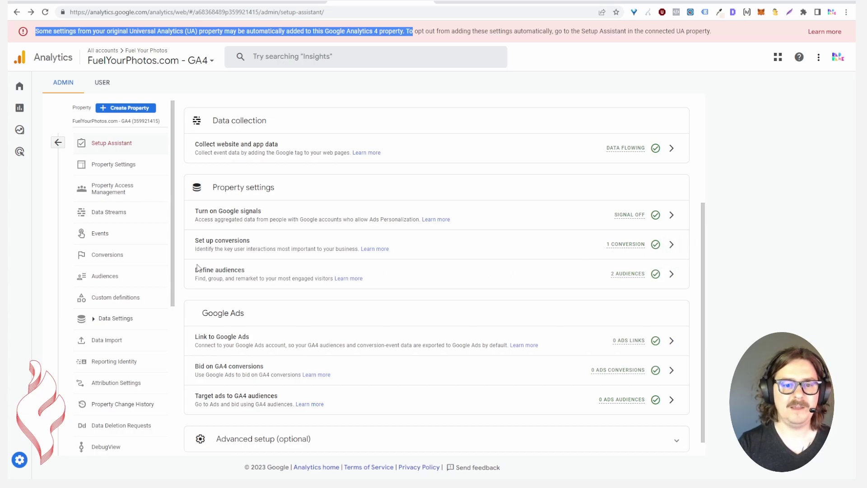
scroll(564, 278, down, 1)
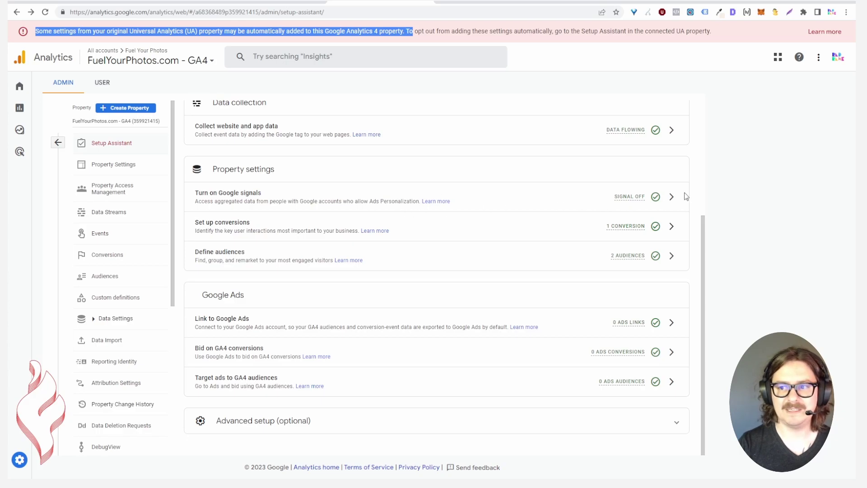
click(672, 197)
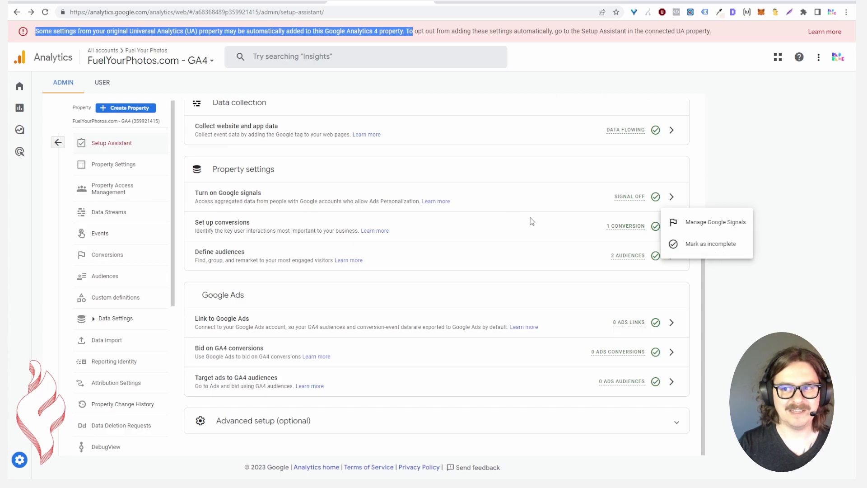
click(748, 147)
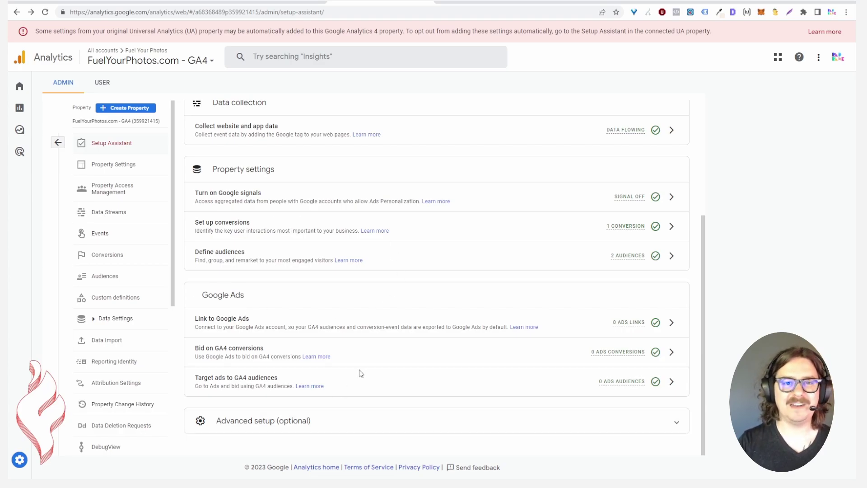
Expand Advanced setup (optional) and read through its Import data and User-ID descriptions
click(316, 420)
scroll(361, 359, down, 2)
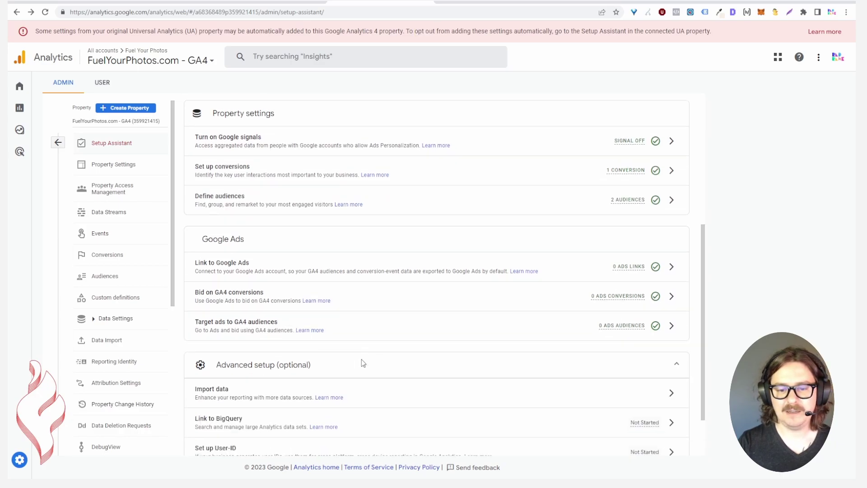
scroll(359, 359, down, 2)
scroll(316, 334, down, 1)
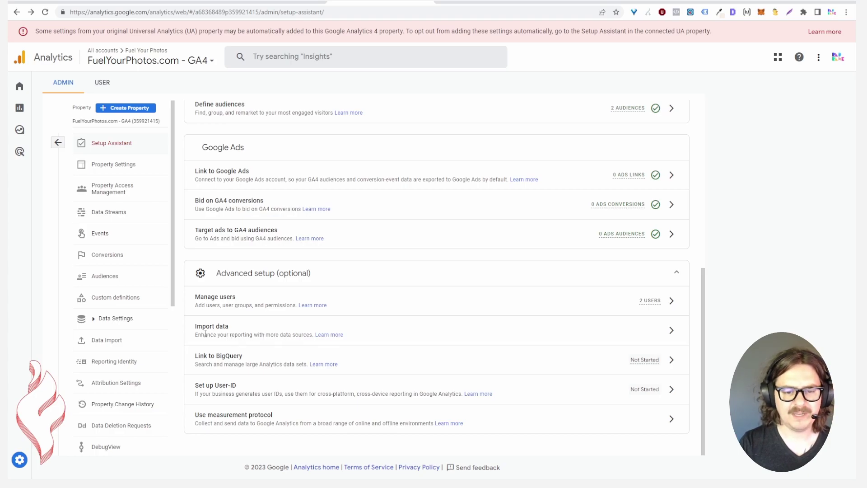
drag(206, 333, 312, 335)
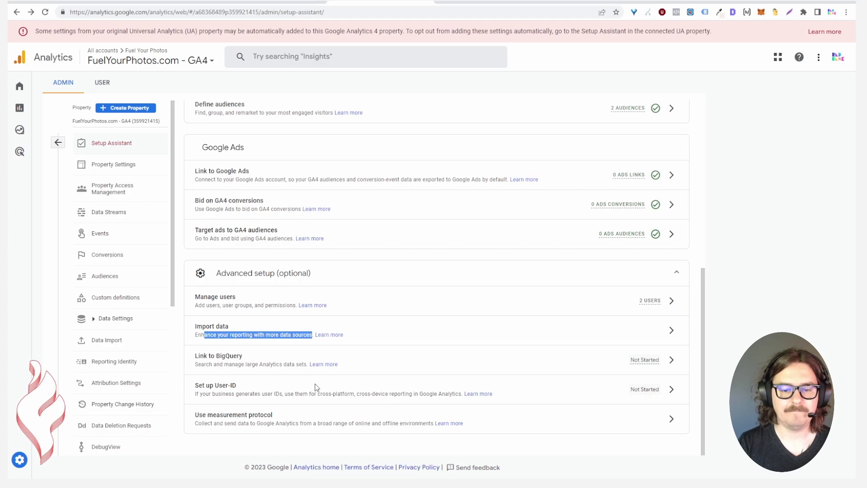
drag(320, 393, 344, 393)
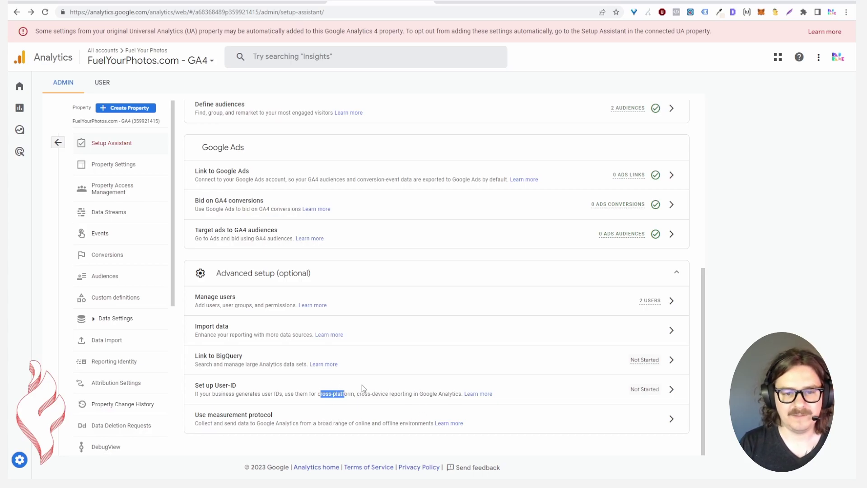
scroll(357, 375, up, 7)
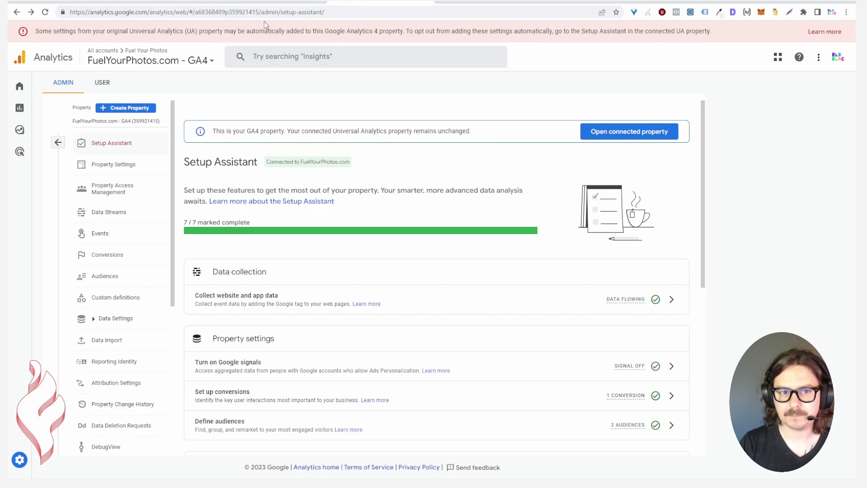
Compare the Gmail Analytics emails and try validating the new property, dismissing the missing permissions warning
click(254, 2)
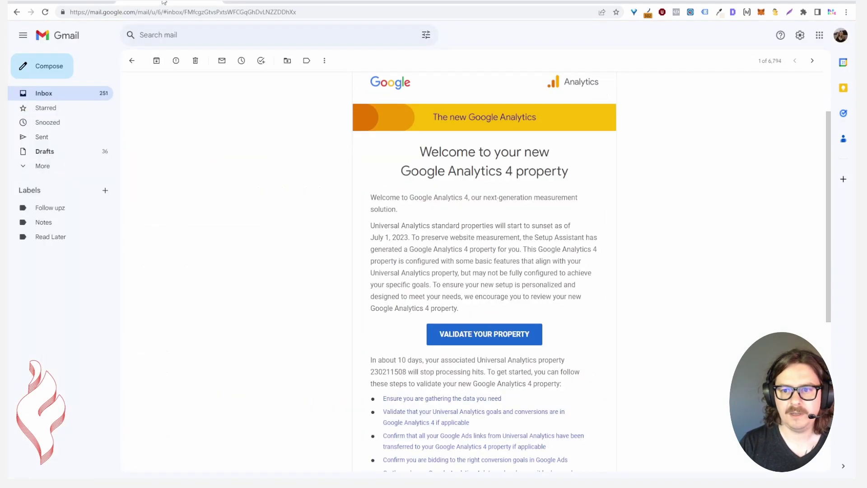
click(270, 1)
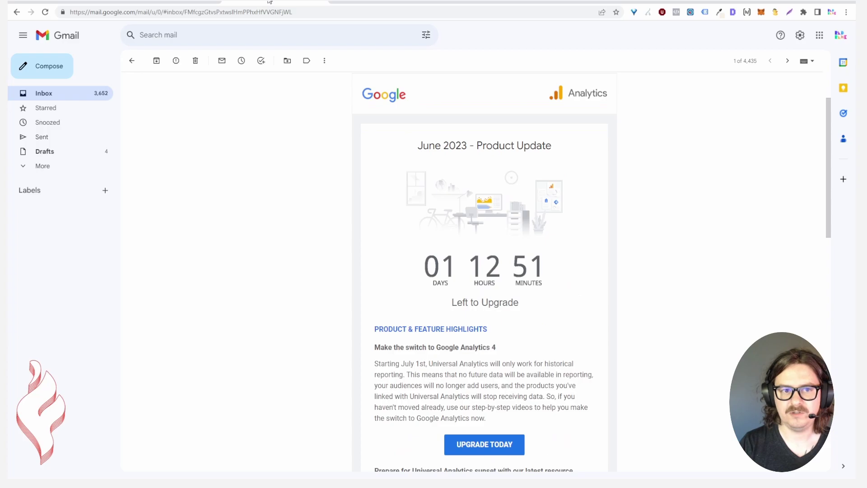
click(254, 2)
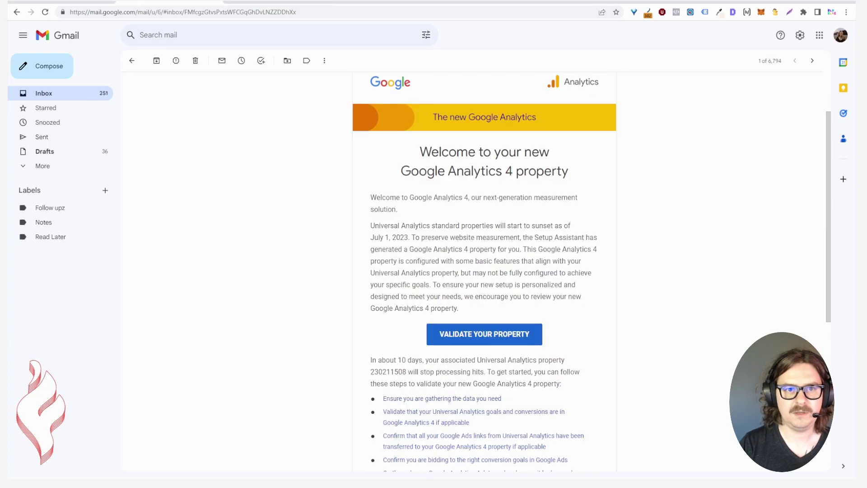
click(480, 347)
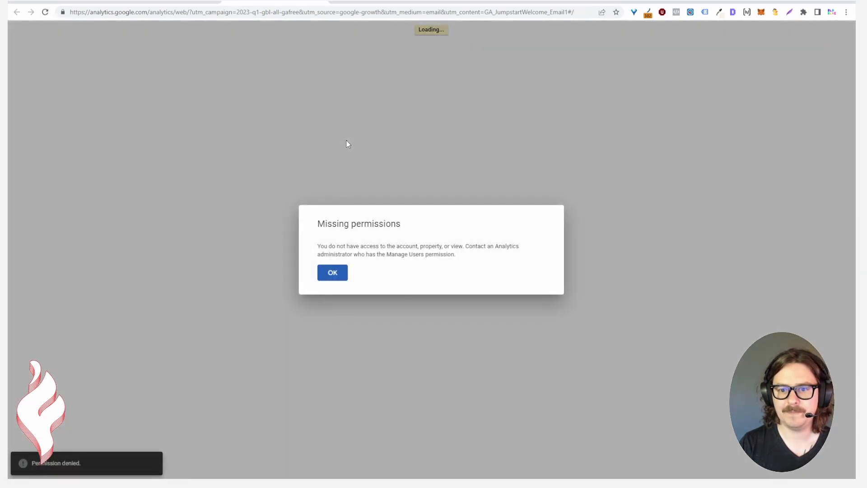
click(338, 278)
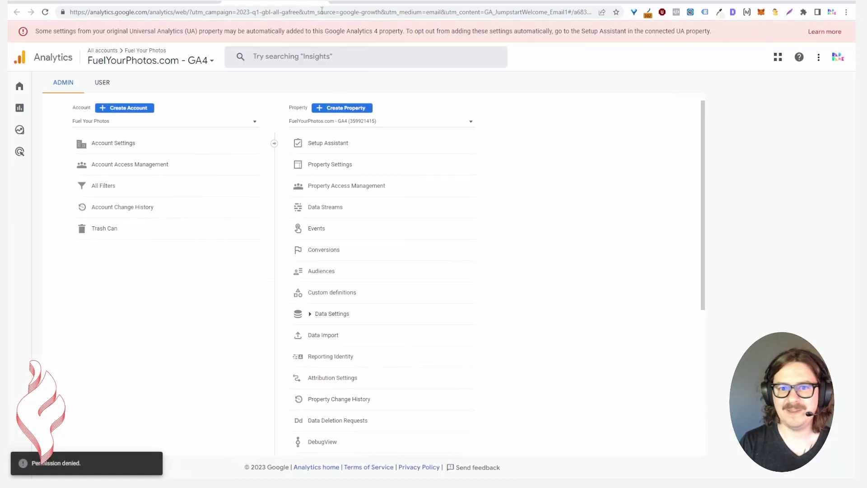
Glance back at the welcome email, then return to the Setup Assistant and scroll through it
key(alt+Left)
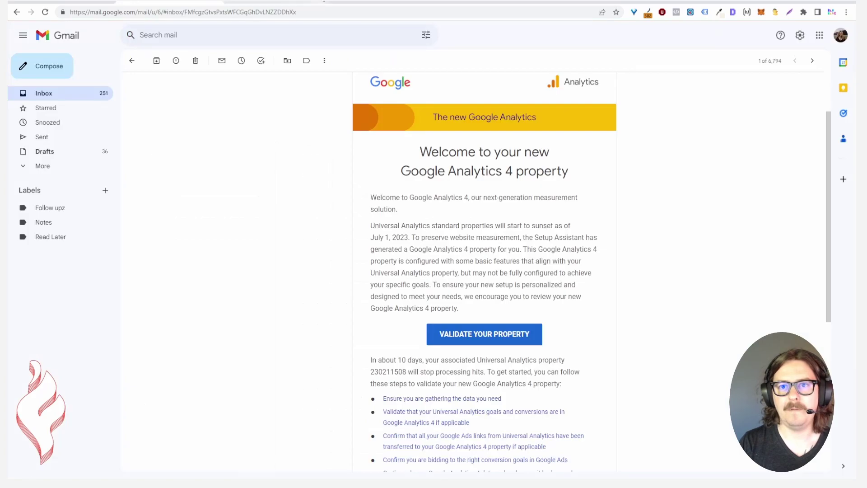
key(alt+Right)
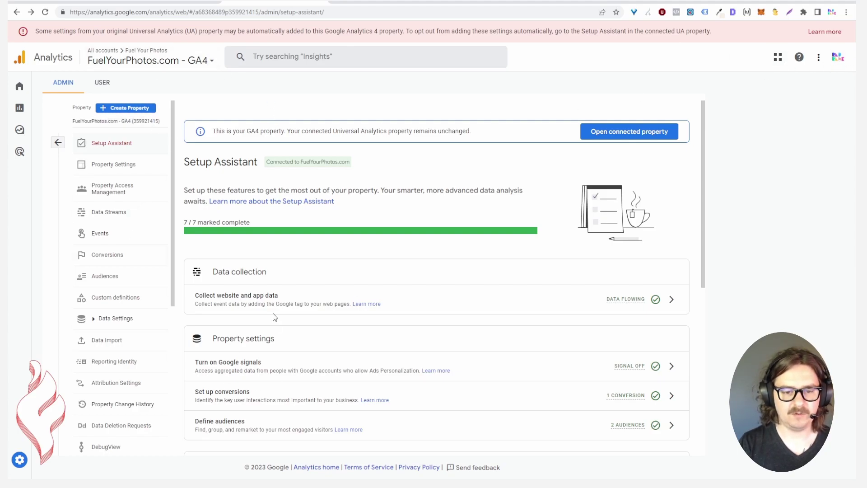
scroll(276, 313, down, 2)
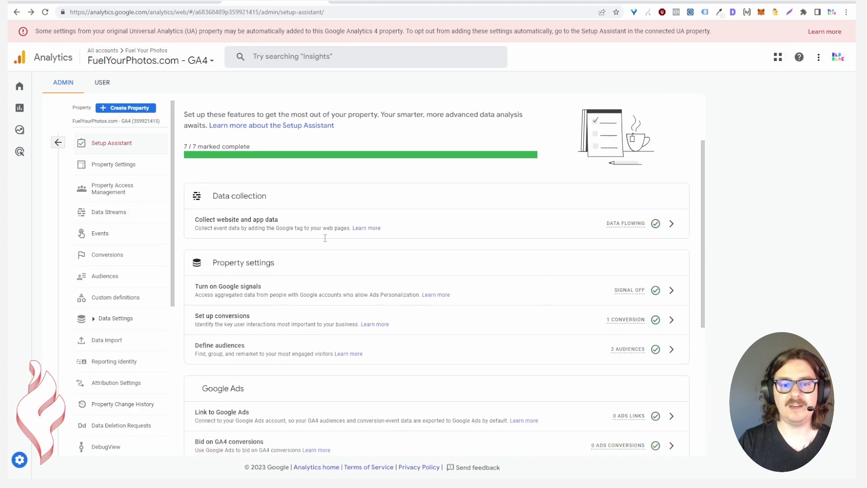
scroll(402, 183, down, 6)
scroll(397, 311, up, 8)
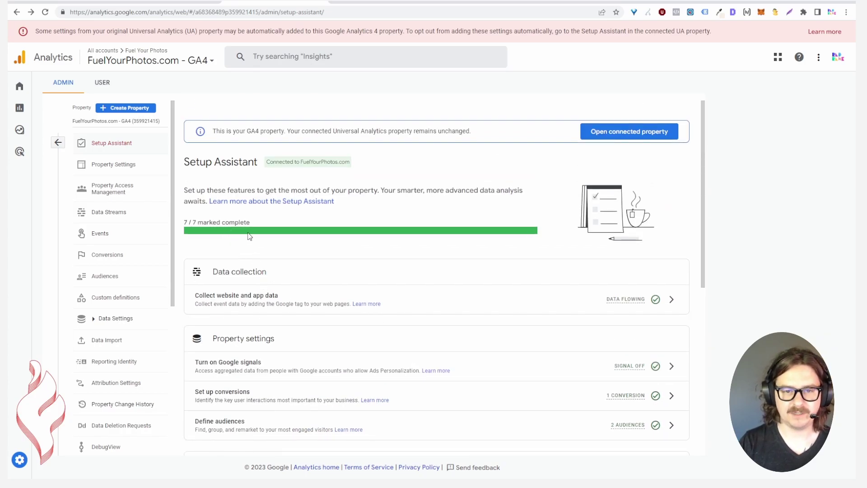
Start a new property named 'Fuel Your Photos Test' with Arts & Entertainment industry and Small business size
click(119, 109)
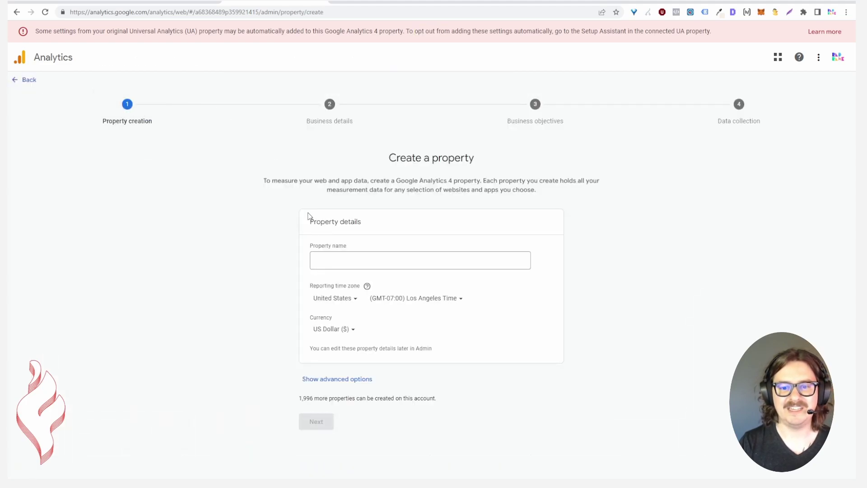
click(372, 266)
text(Fuel Your Photos )
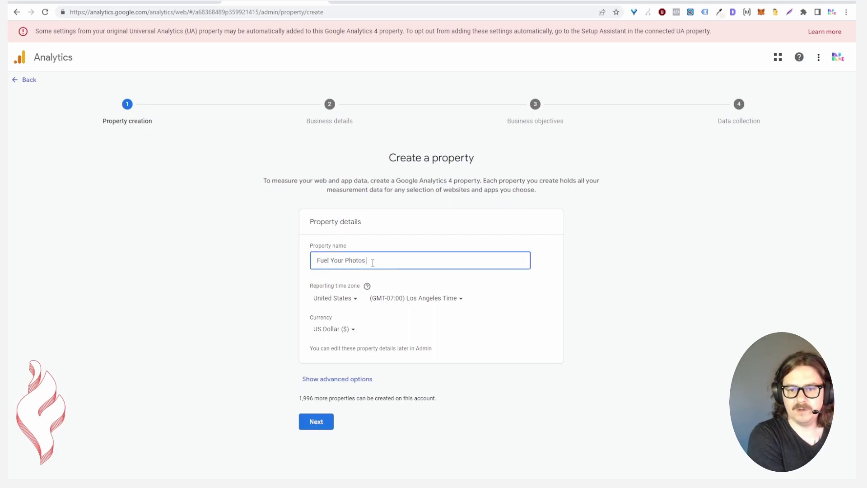
text(Test)
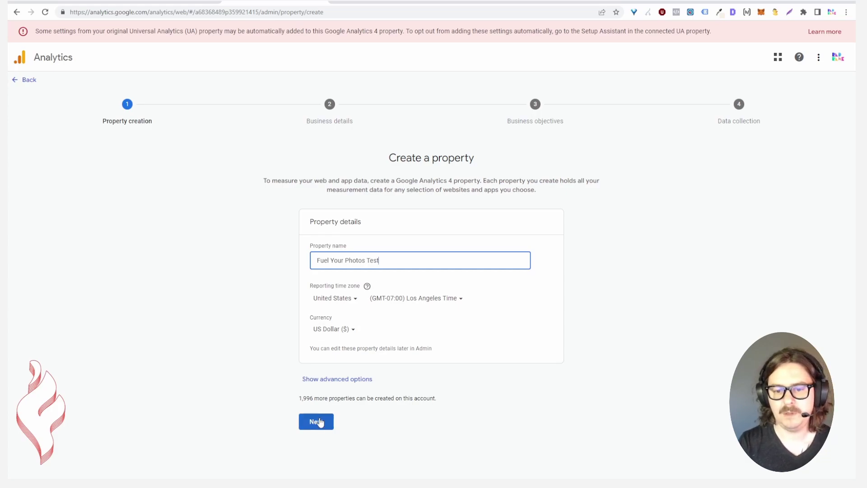
click(317, 420)
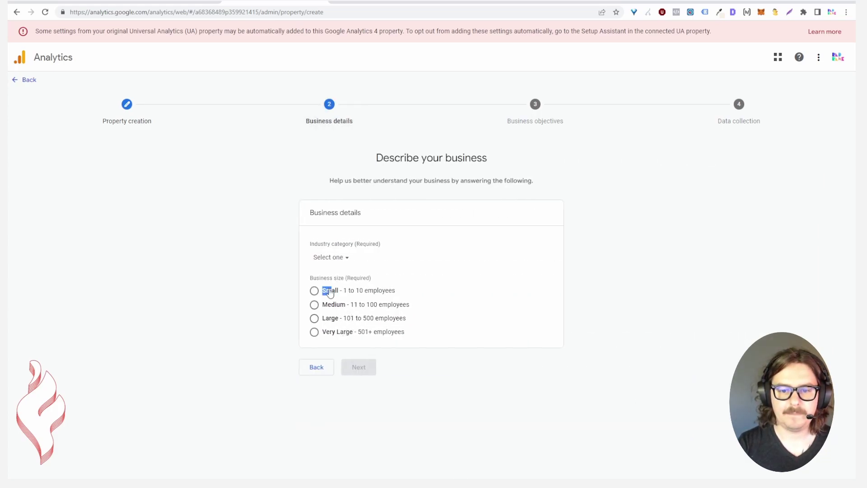
click(332, 257)
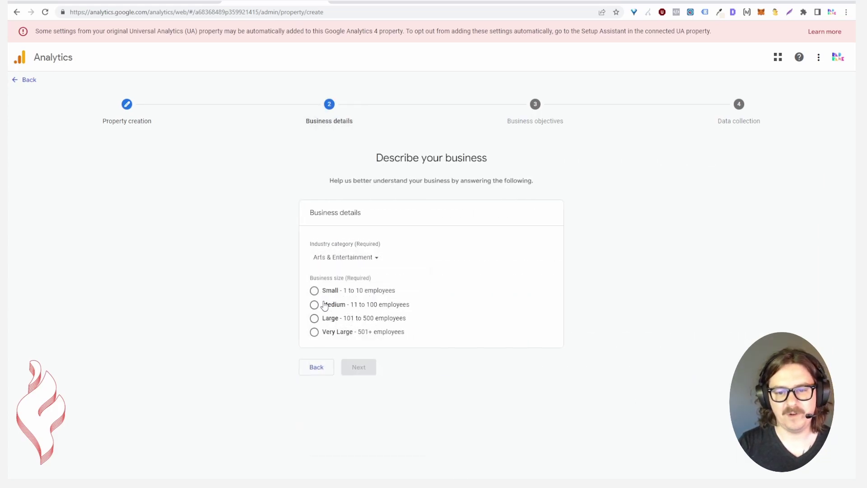
click(316, 290)
click(358, 367)
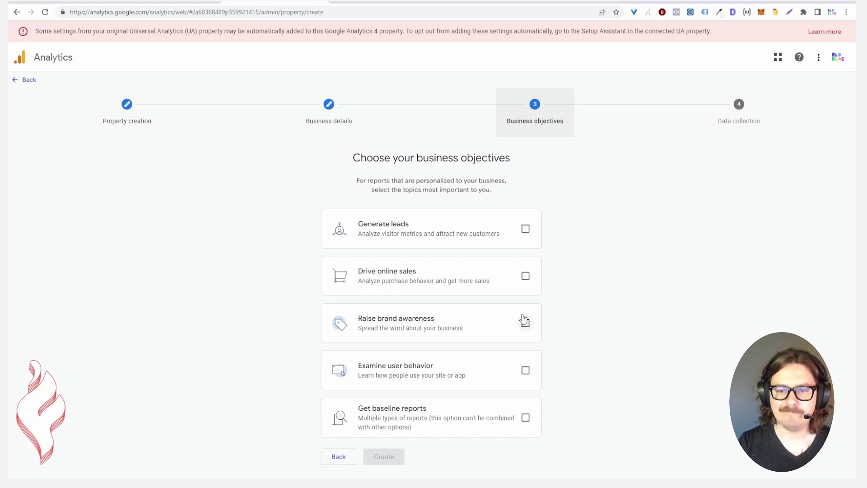
Pick Get baseline reports as the business objective and create the Fuel Your Photos Test property
click(525, 228)
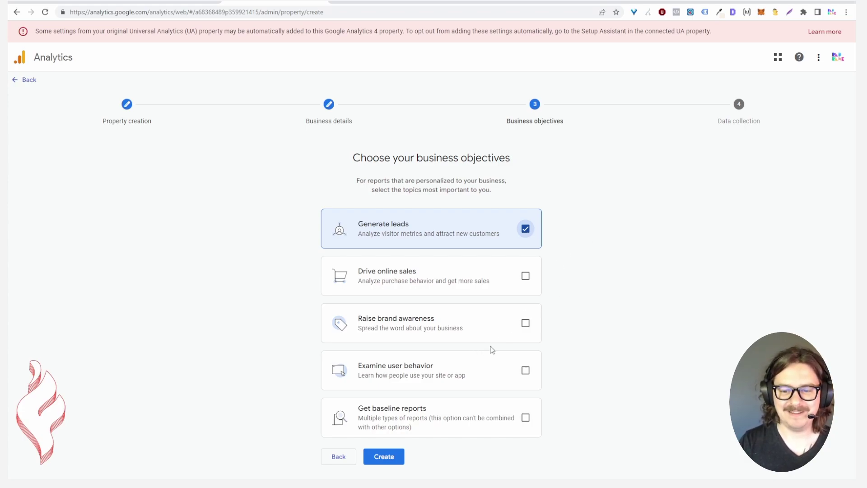
click(522, 420)
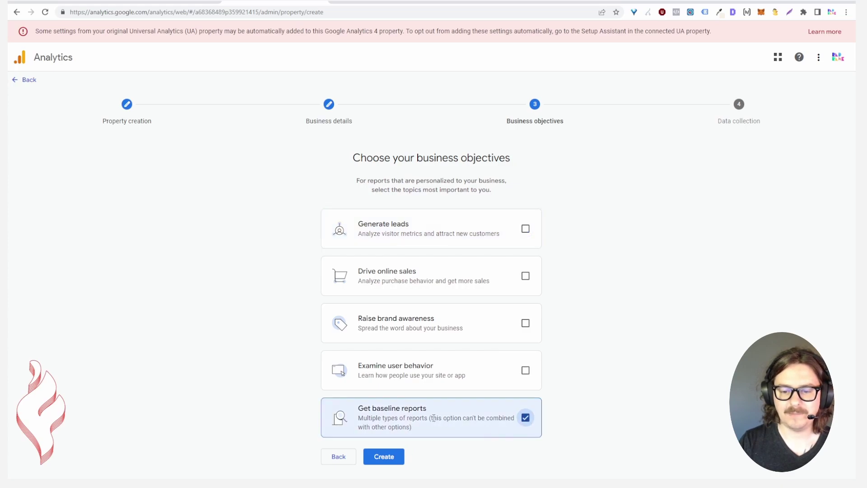
click(398, 458)
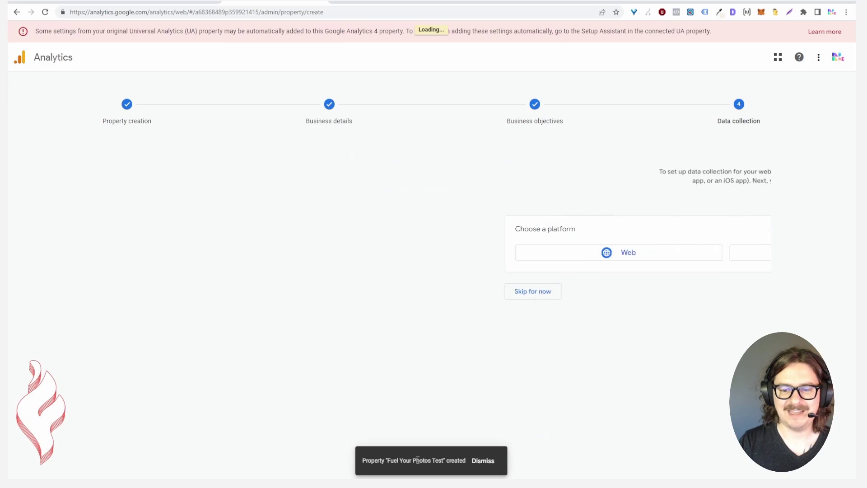
click(250, 260)
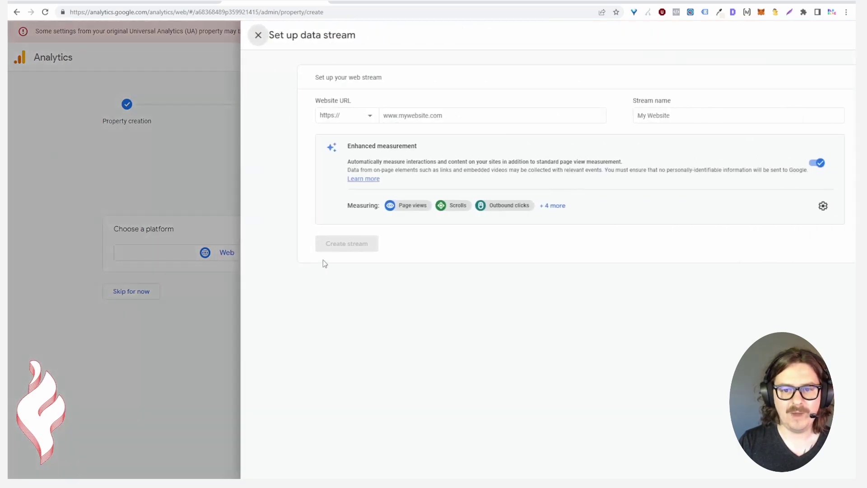
click(336, 115)
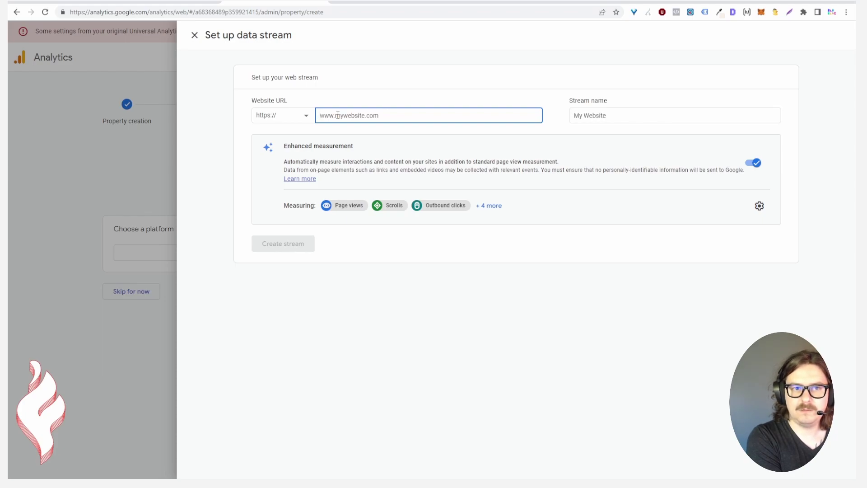
text(w)
key(BackSpace)
text(w)
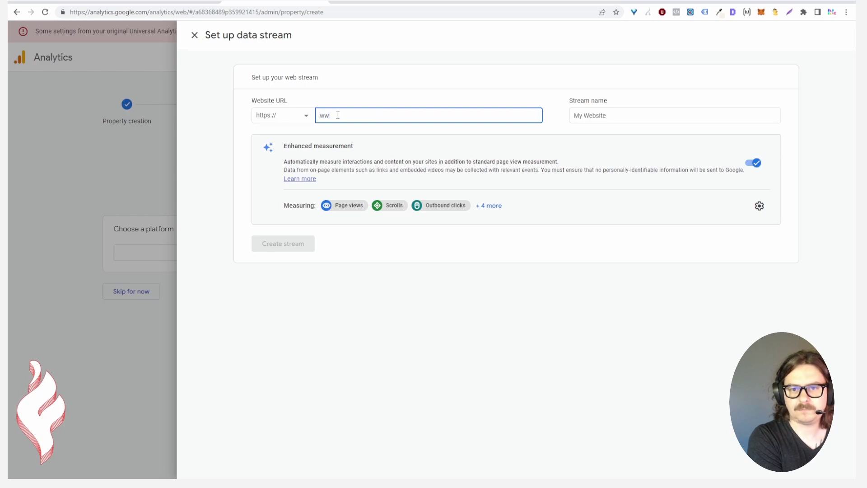
text(ww.fuelyourphotos.com)
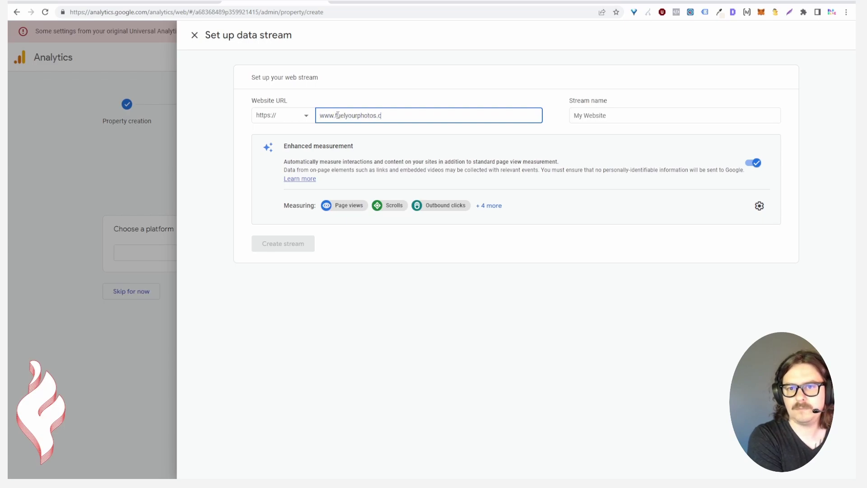
click(586, 115)
text(F)
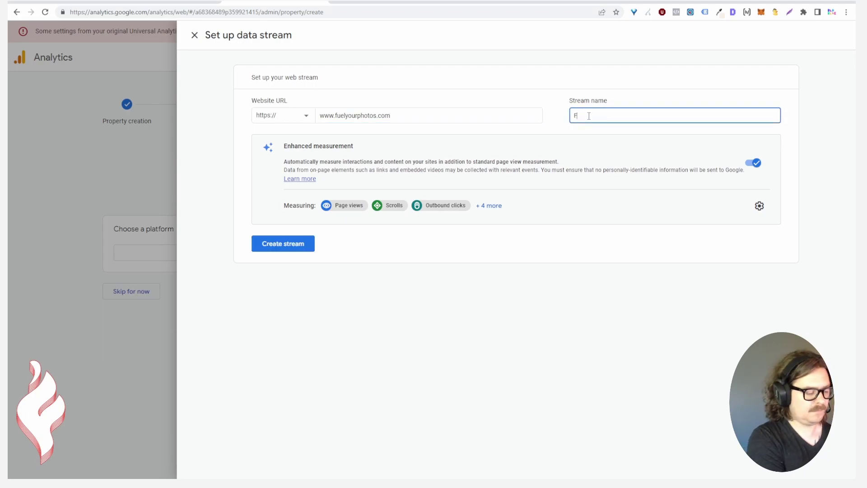
text(uel Your Photos)
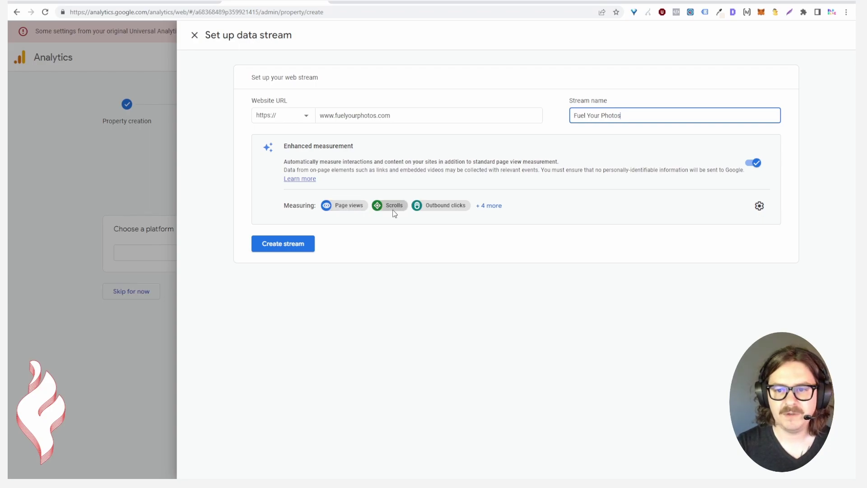
Show all seven enhanced measurement events and review the enhanced measurement settings
click(499, 206)
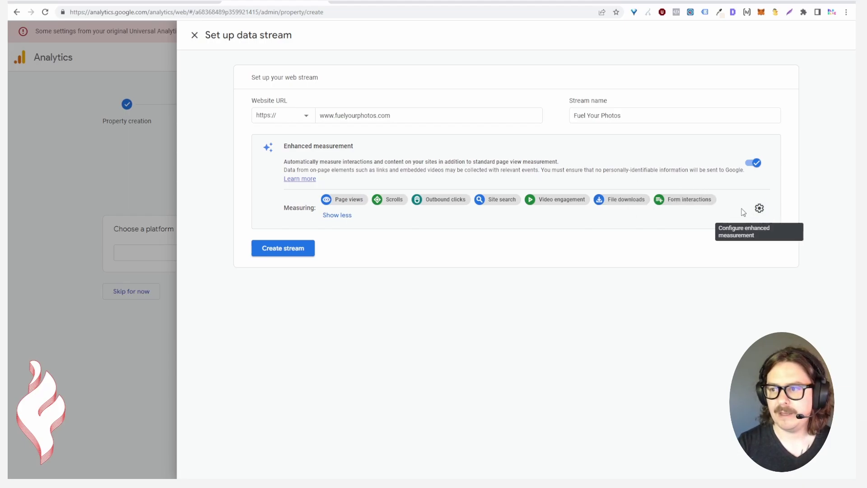
click(759, 208)
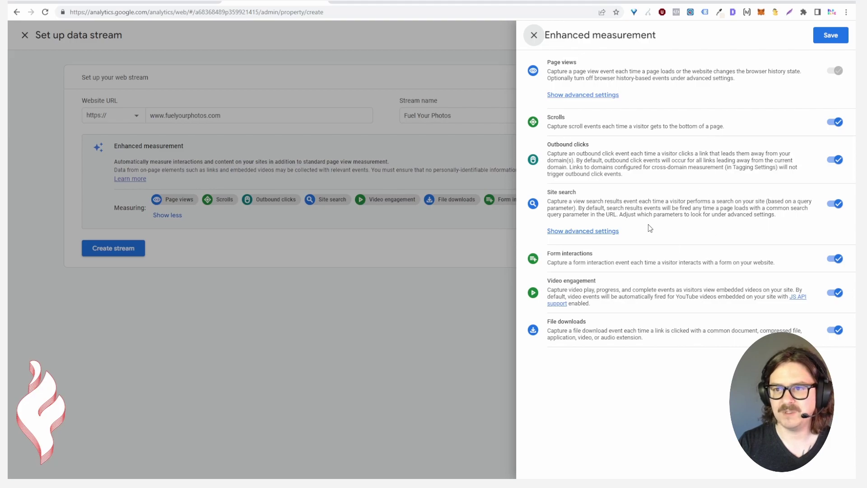
click(534, 35)
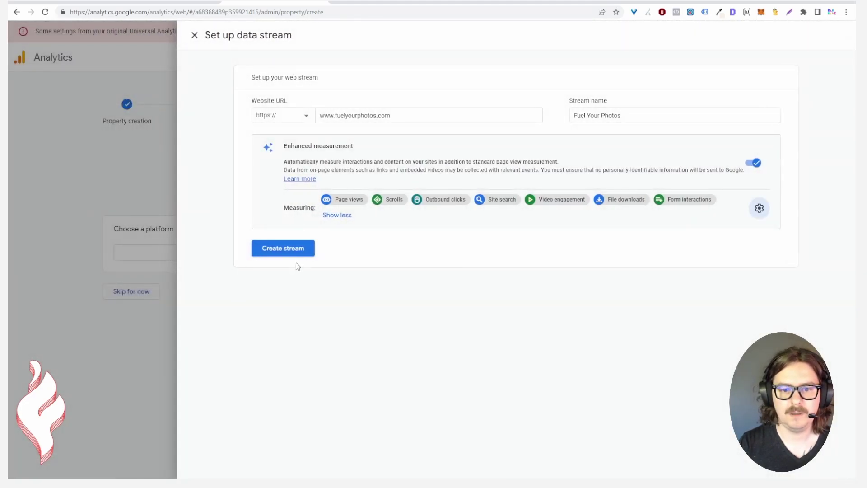
Create the Fuel Your Photos web stream, copy its tag ID, and view the manual install instructions
click(297, 253)
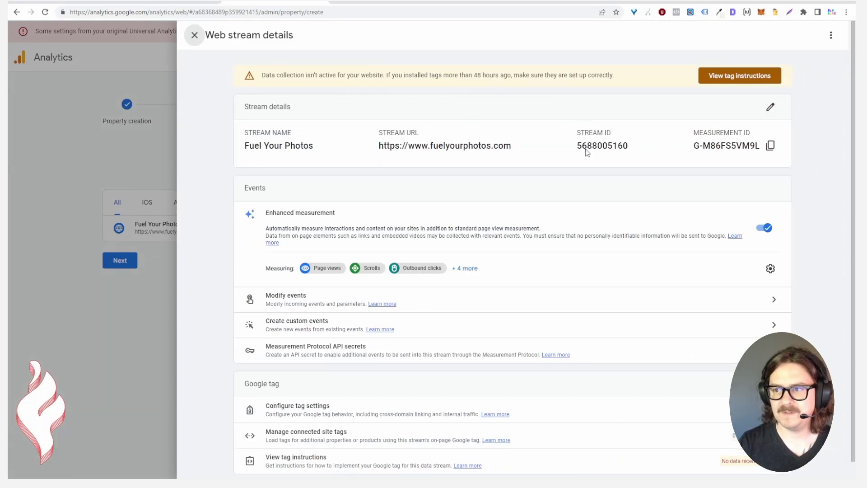
click(739, 75)
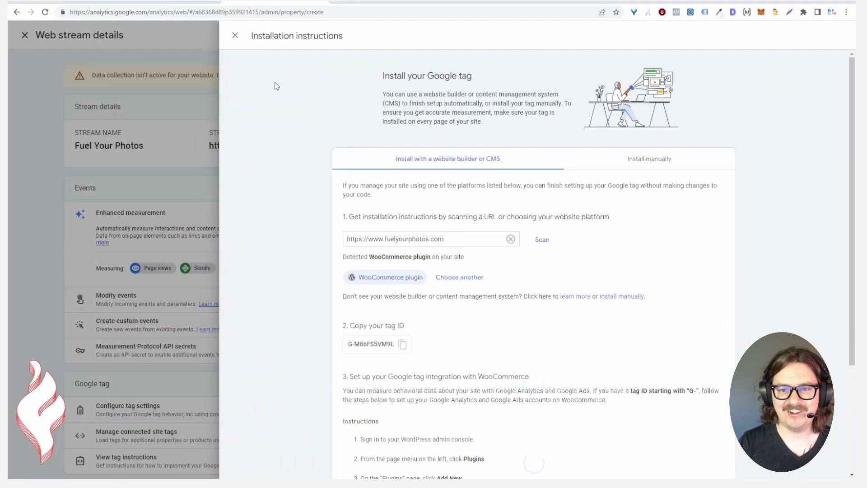
scroll(378, 261, down, 2)
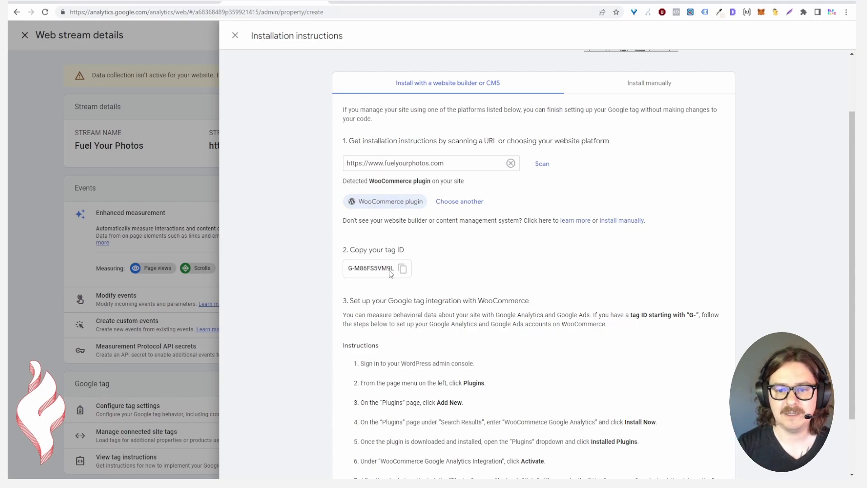
drag(350, 250, 403, 258)
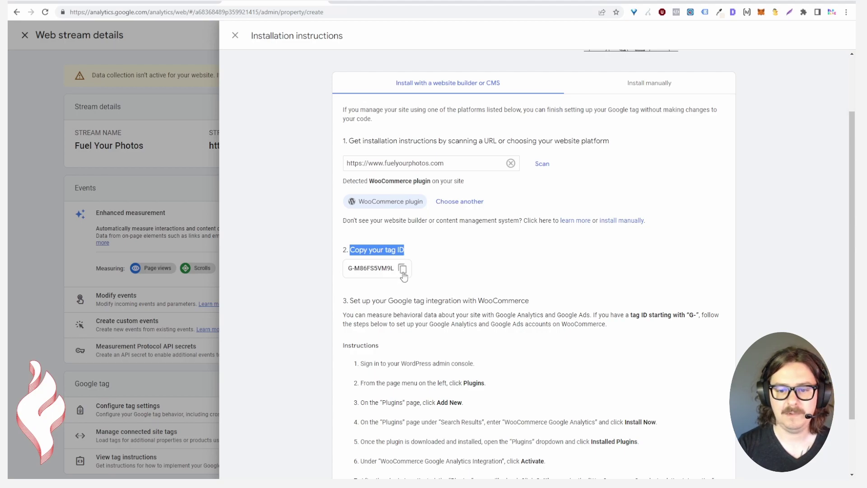
click(403, 269)
scroll(410, 271, down, 2)
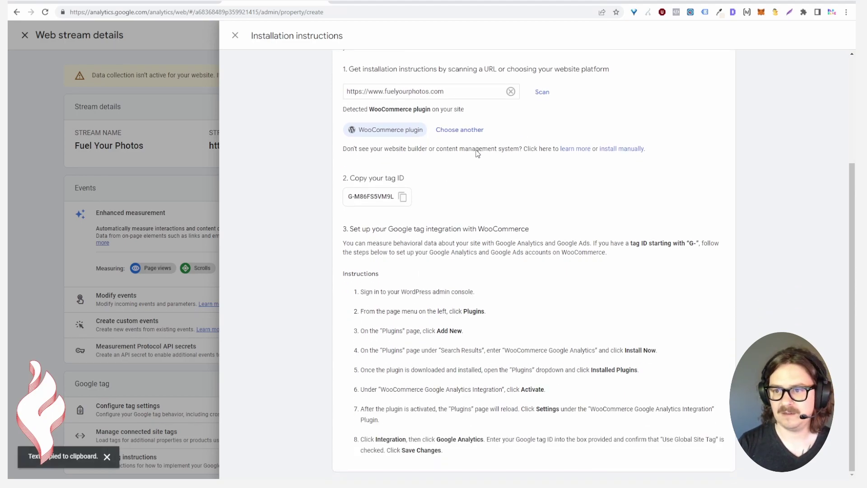
scroll(478, 151, up, 3)
click(609, 298)
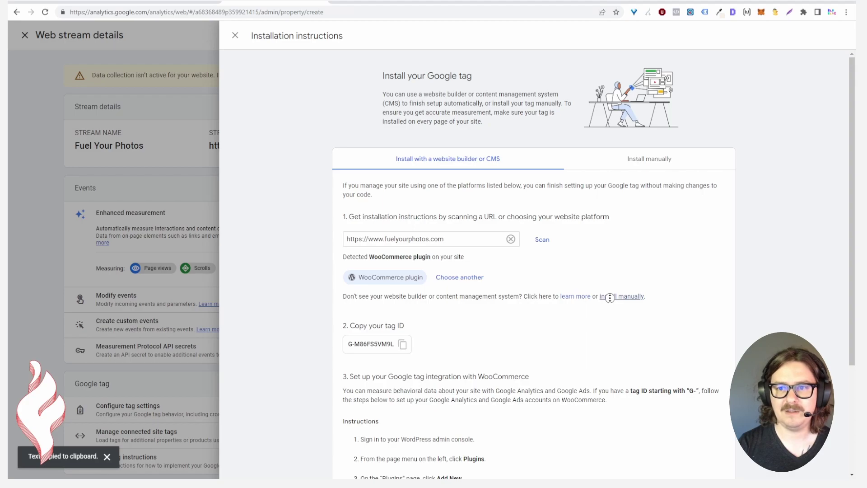
Select the full gtag.js snippet, from the opening comment to </script>, including the stream's measurement ID
click(627, 296)
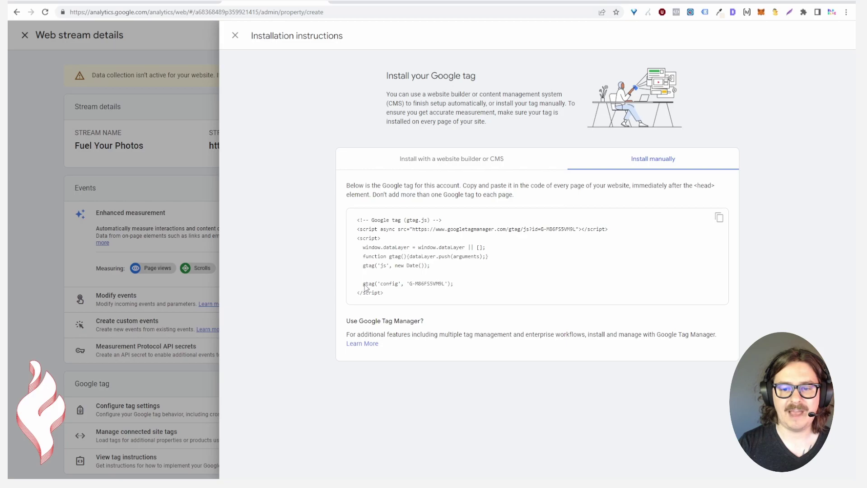
drag(409, 285, 447, 289)
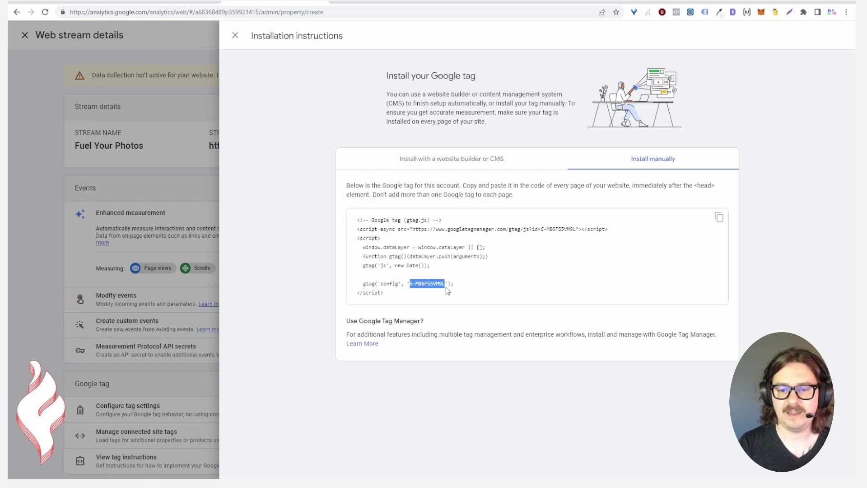
drag(387, 297, 351, 224)
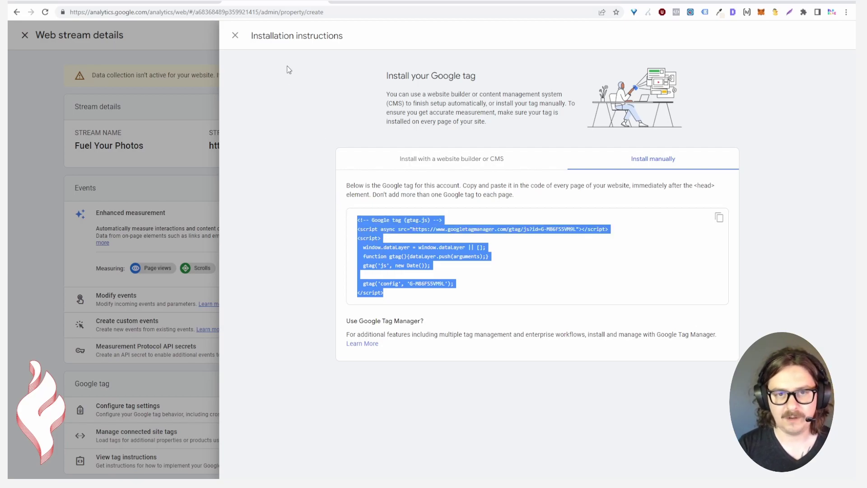
click(49, 2)
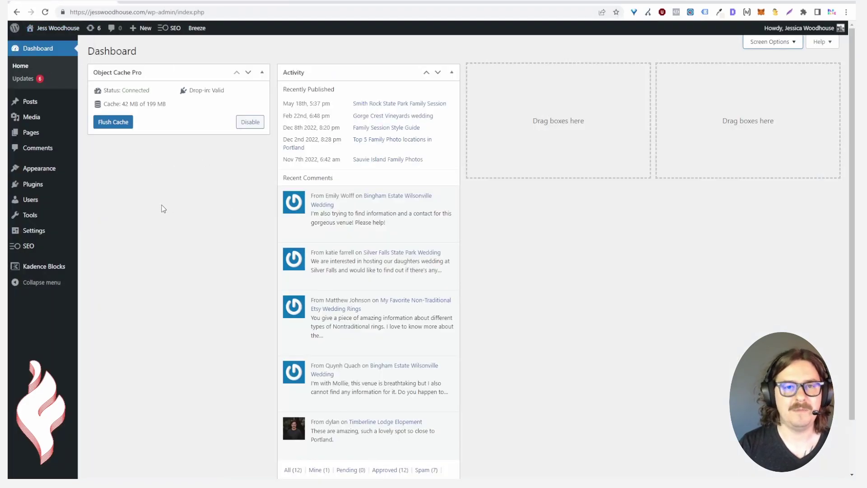
mouse_move(44, 170)
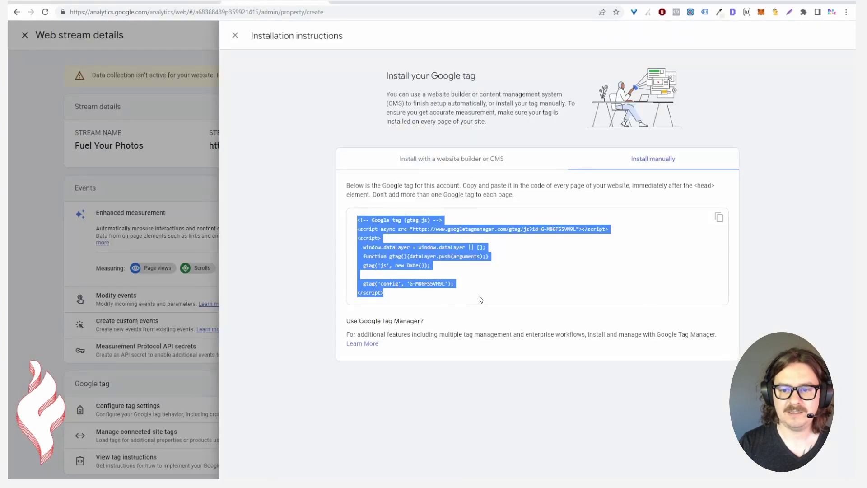
click(449, 280)
drag(409, 283, 445, 288)
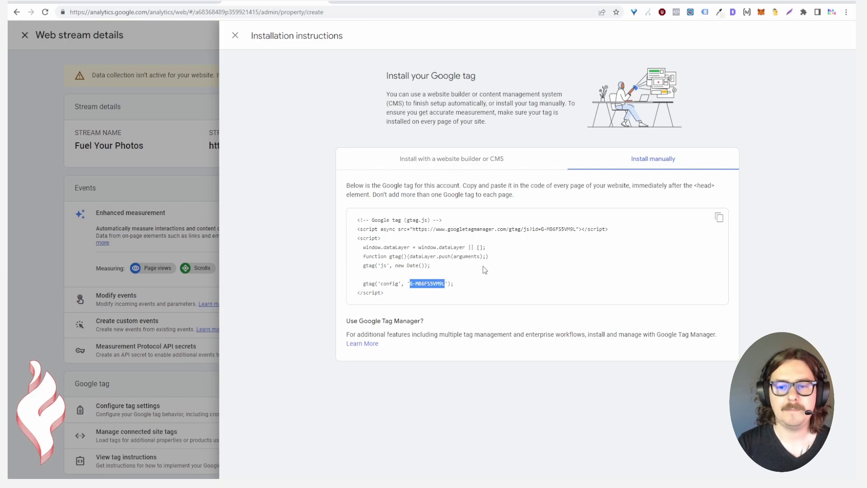
click(468, 279)
drag(397, 295, 346, 220)
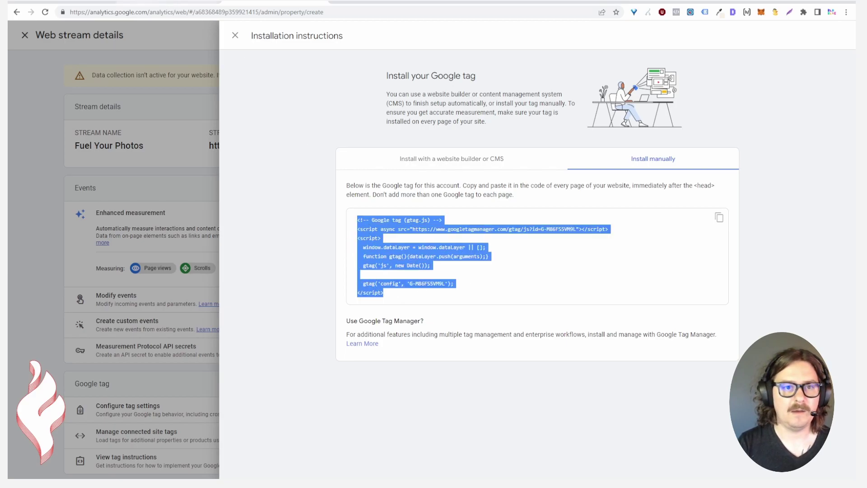
Open the WordPress Customizer's Custom Scripts settings via Appearance > Customize
click(75, 3)
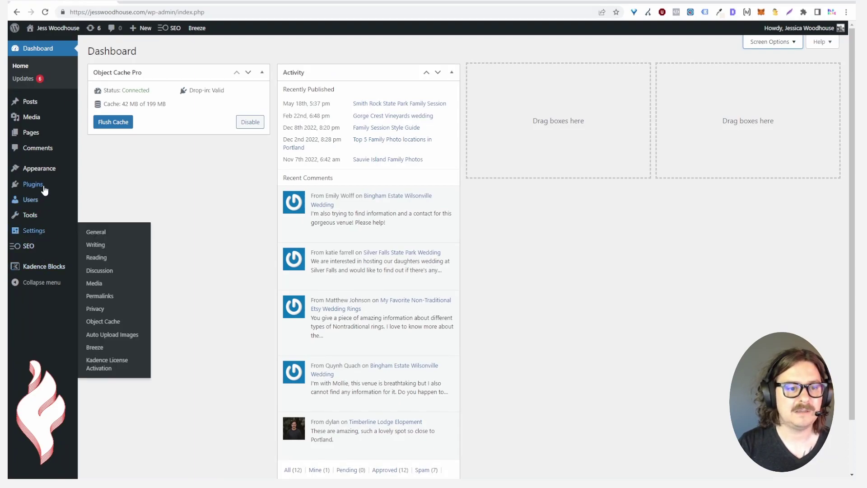
mouse_move(50, 171)
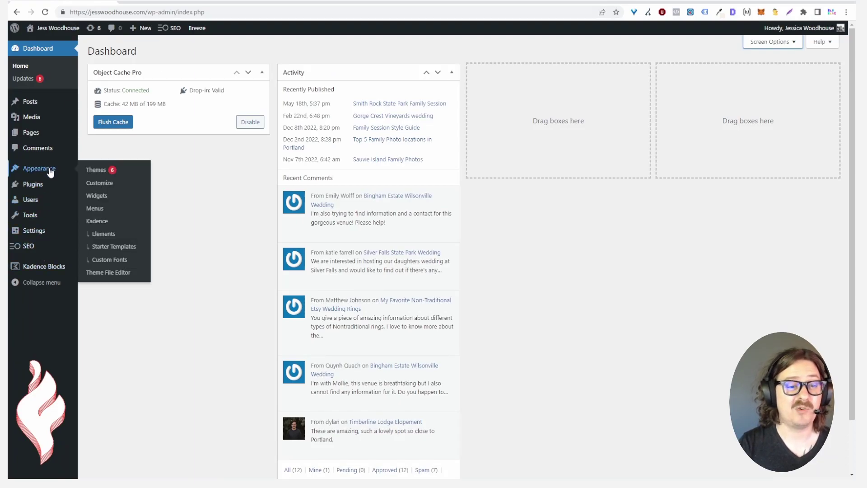
click(97, 183)
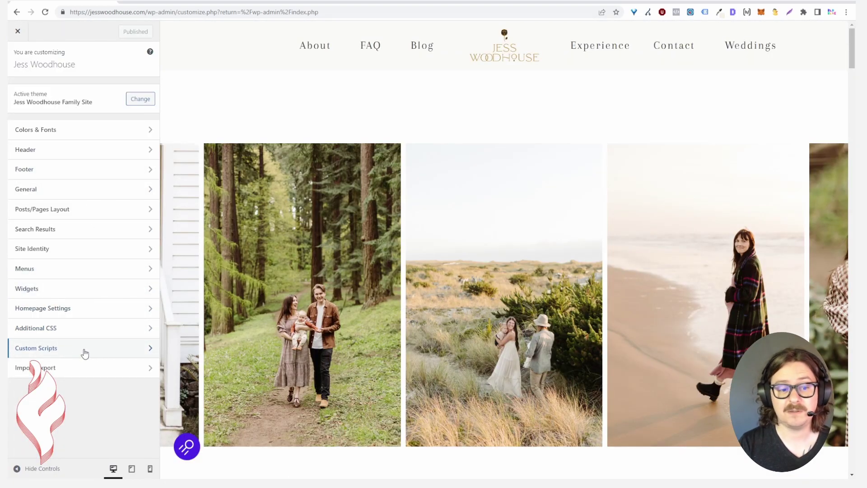
click(108, 352)
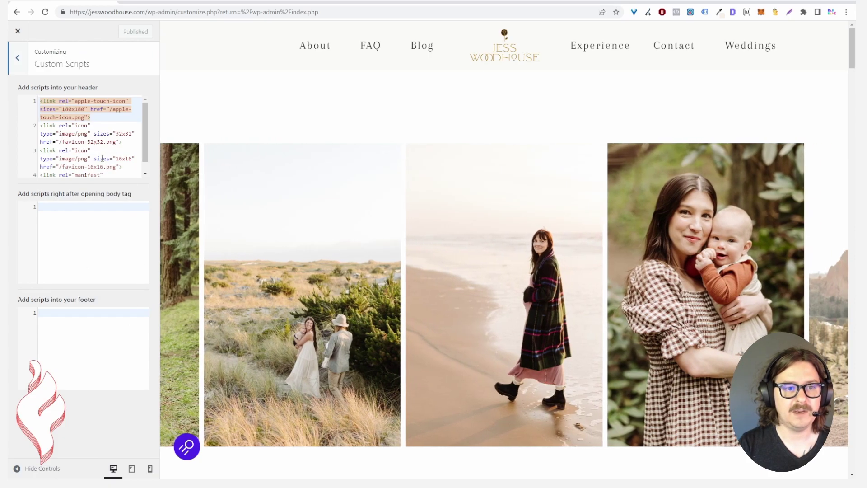
scroll(98, 158, down, 1)
scroll(98, 158, up, 1)
scroll(98, 158, down, 1)
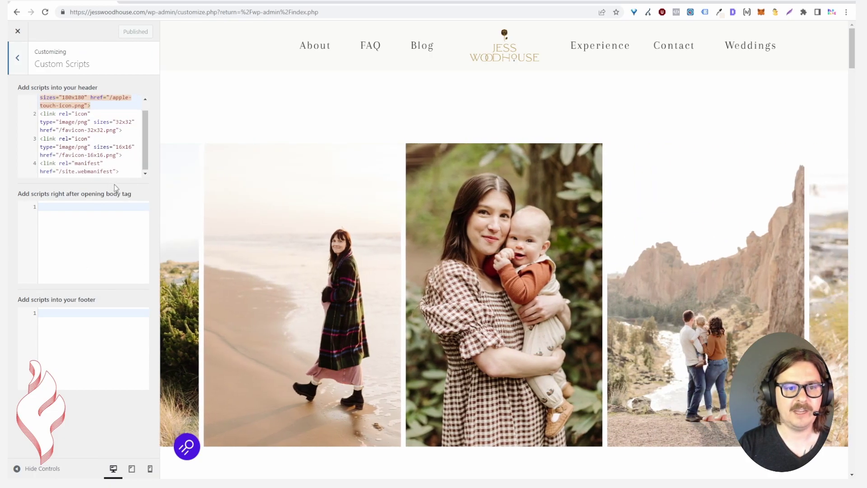
Paste the Google tag at the end of the header scripts, then delete it again
click(122, 171)
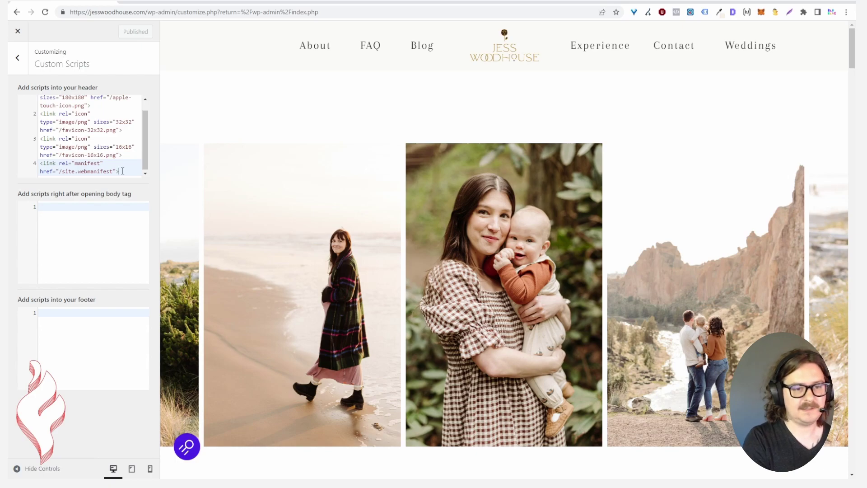
key(ctrl+v)
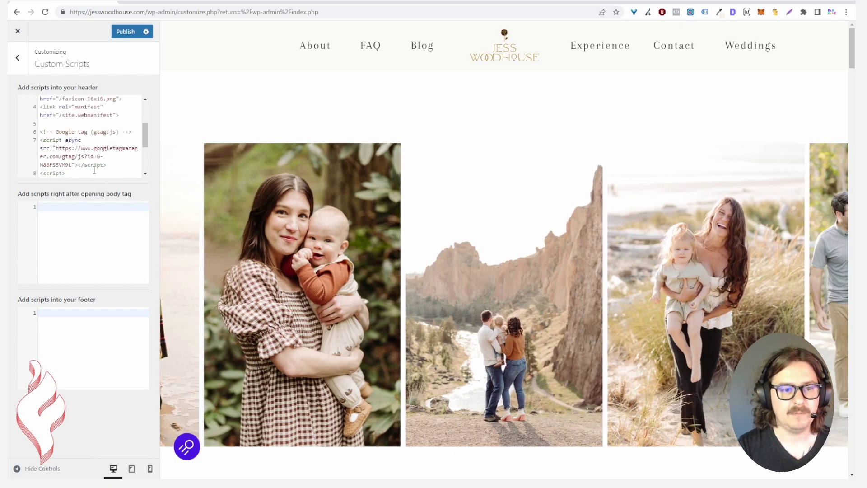
scroll(94, 170, down, 3)
drag(95, 172, 40, 97)
scroll(63, 162, up, 3)
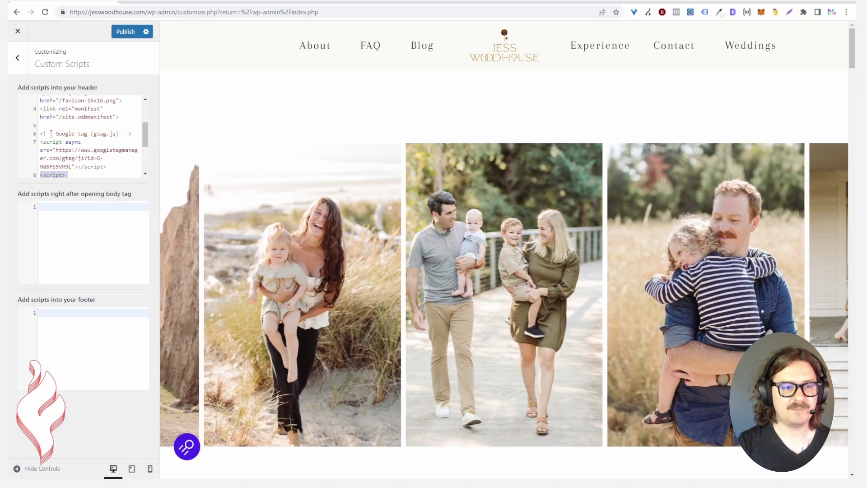
drag(51, 134, 119, 204)
key(BackSpace)
key(BackSpace)
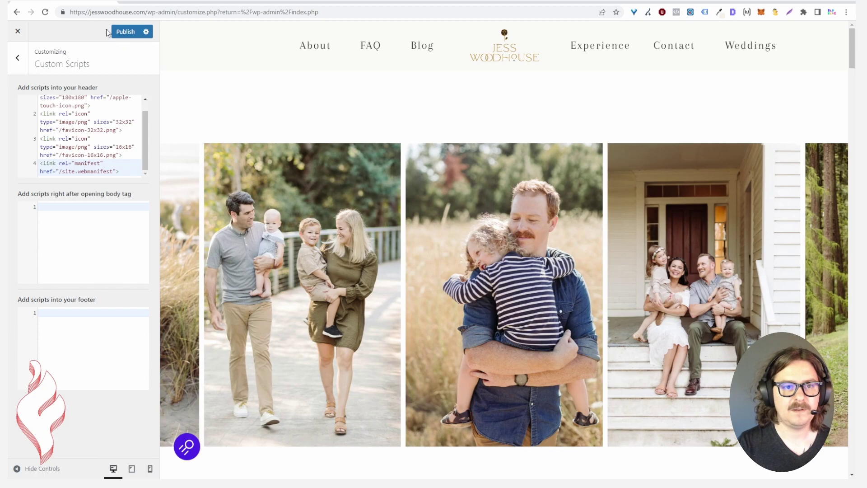
Exit the Customizer, discarding the unsaved header script changes
click(18, 31)
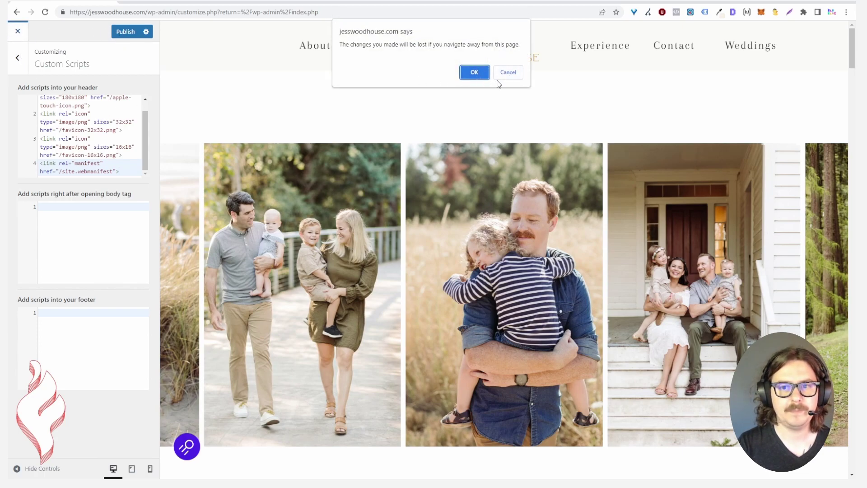
click(502, 74)
click(17, 57)
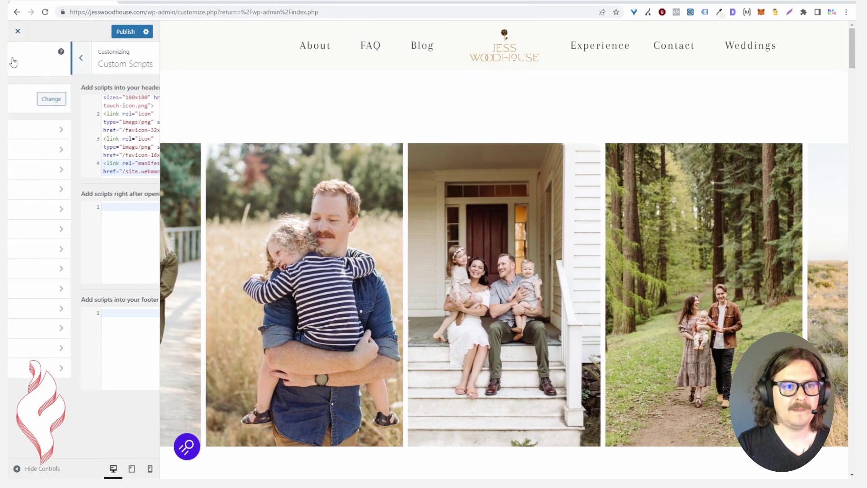
click(18, 31)
click(476, 73)
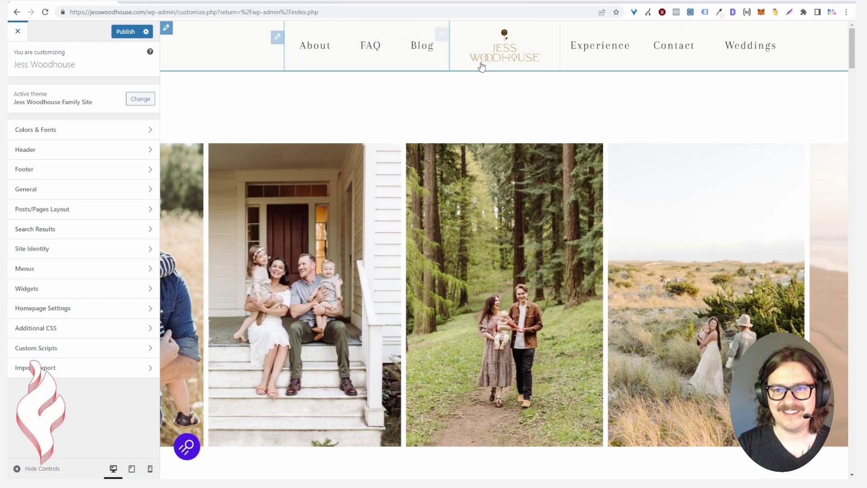
Leave the customizer and go to the Add Plugins page
click(19, 31)
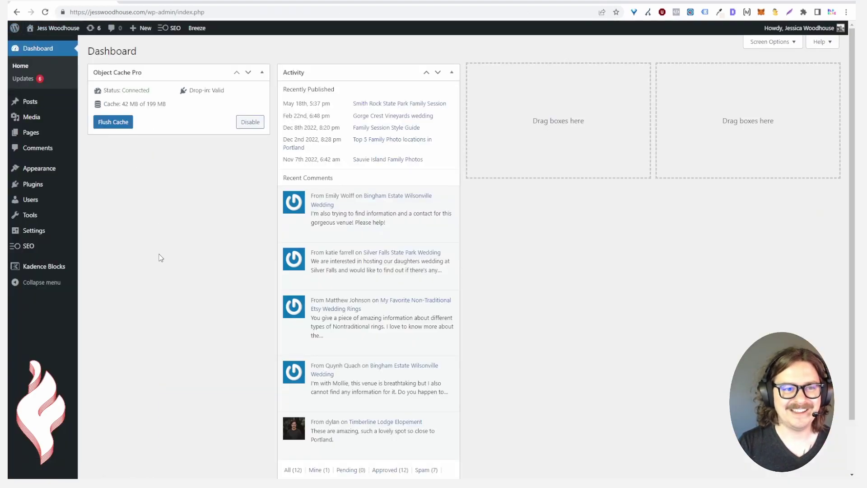
mouse_move(68, 185)
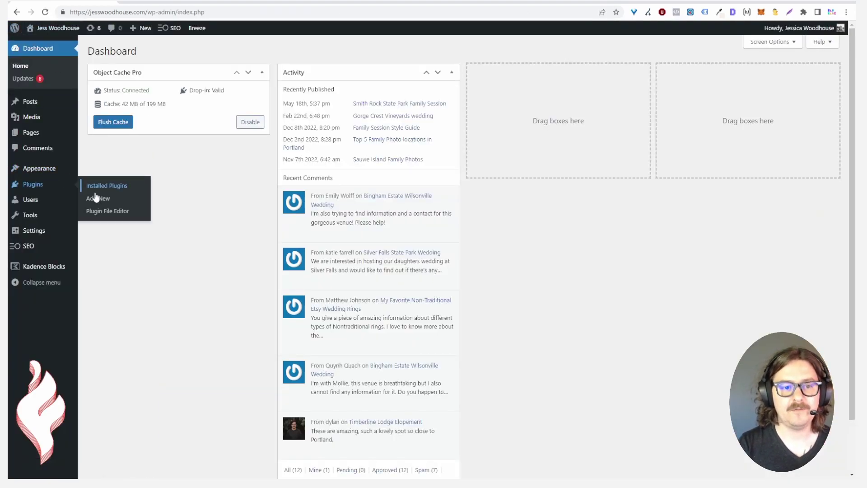
click(96, 197)
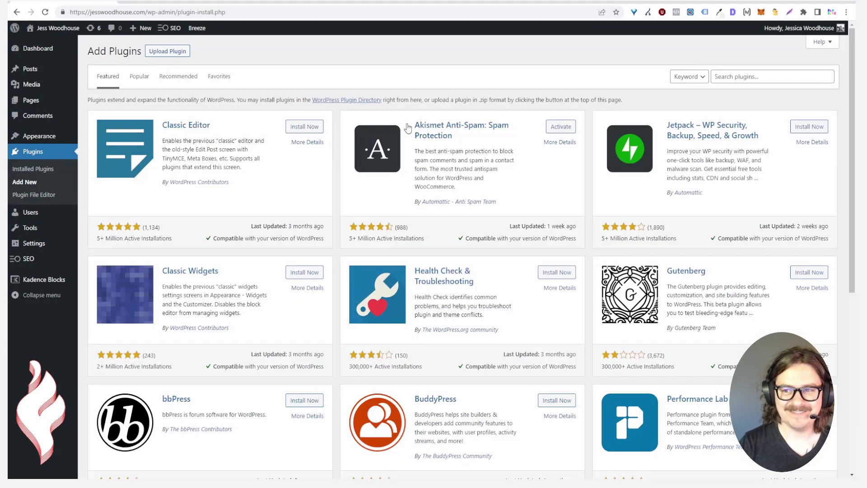
Search plugins for 'Google Site' and install Site Kit by Google
click(752, 78)
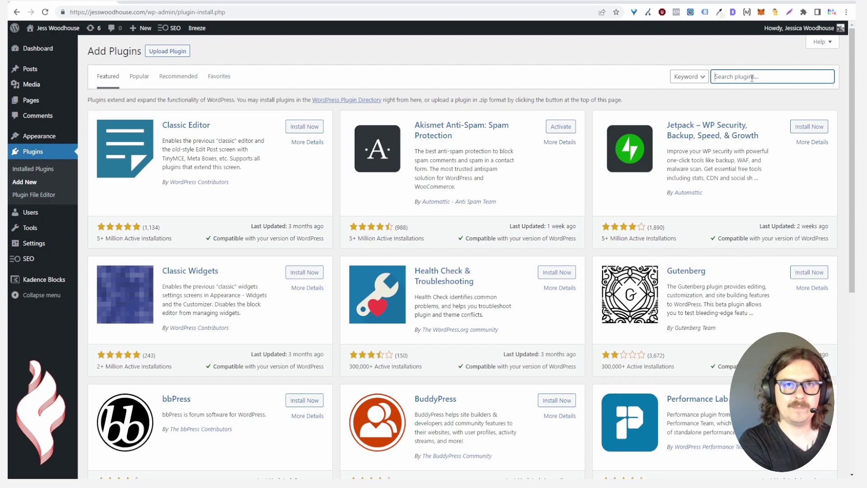
text(G)
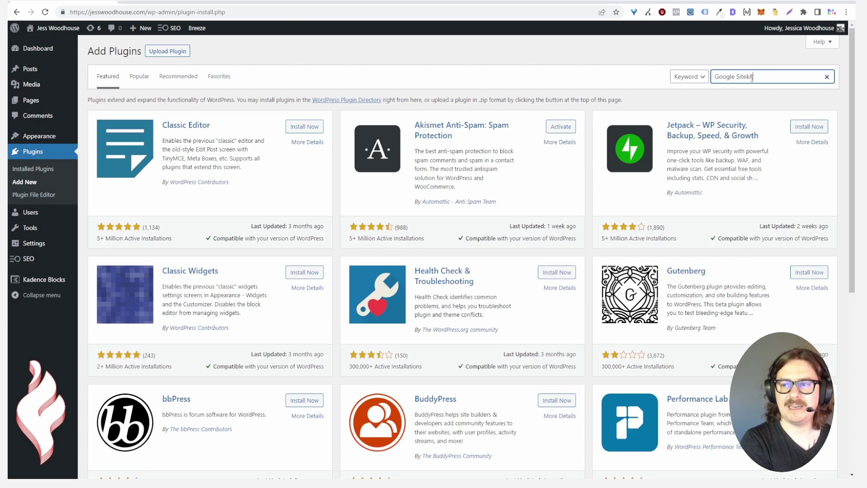
text(oogle Sitekit)
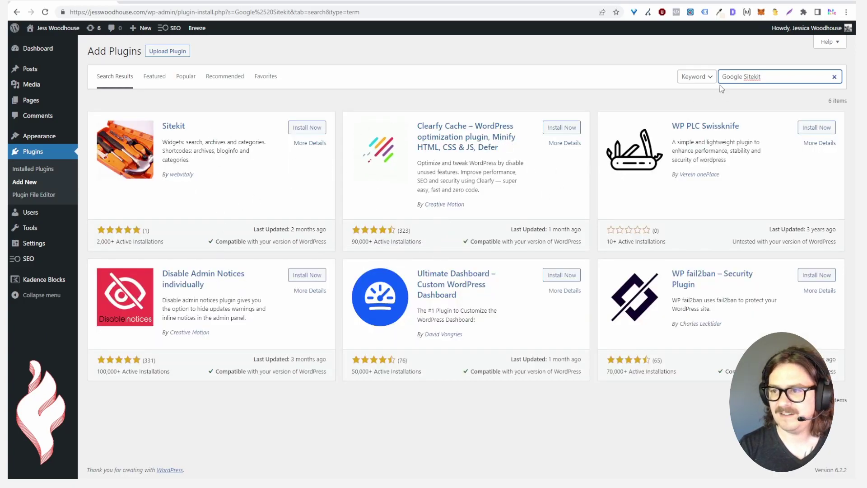
drag(743, 76, 638, 83)
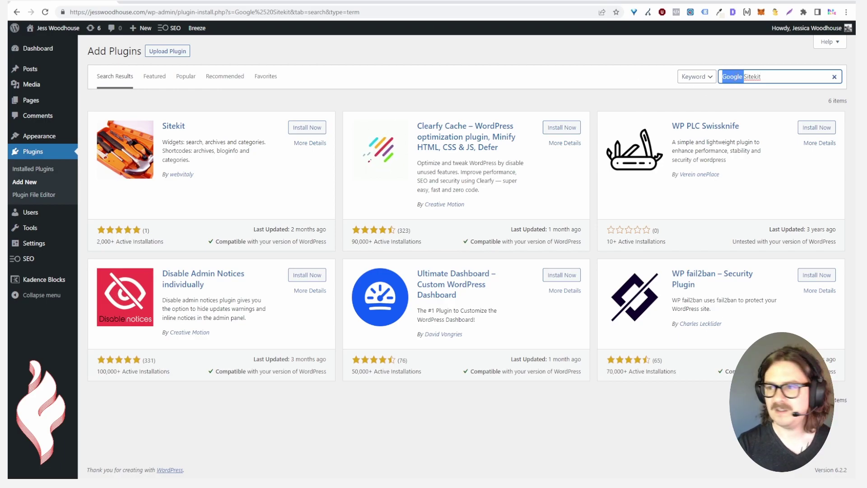
click(760, 76)
key(BackSpace)
key(BackSpace)
key(BackSpace)
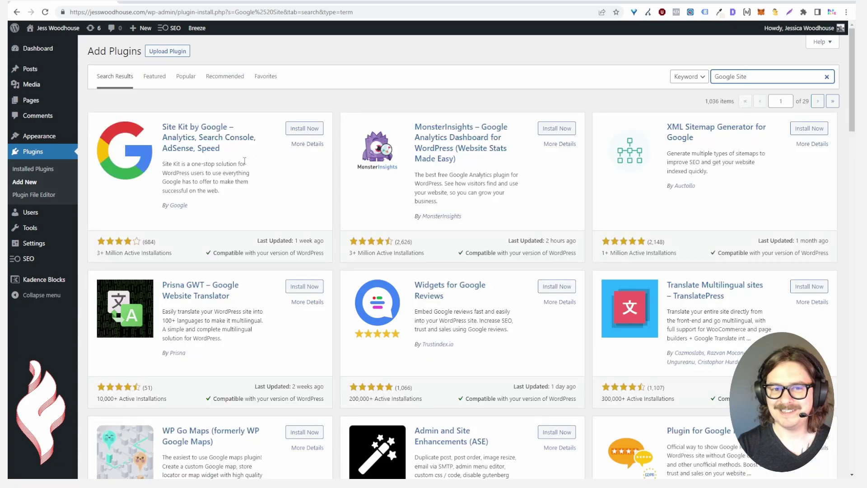
click(248, 145)
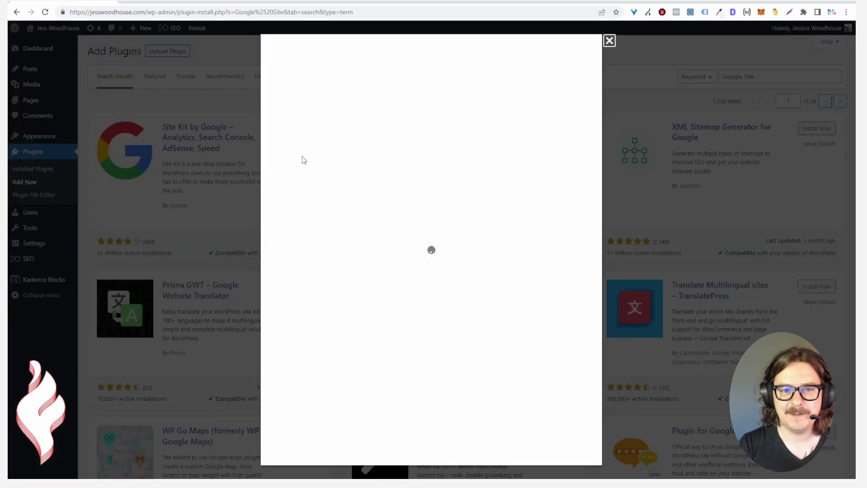
scroll(434, 212, down, 4)
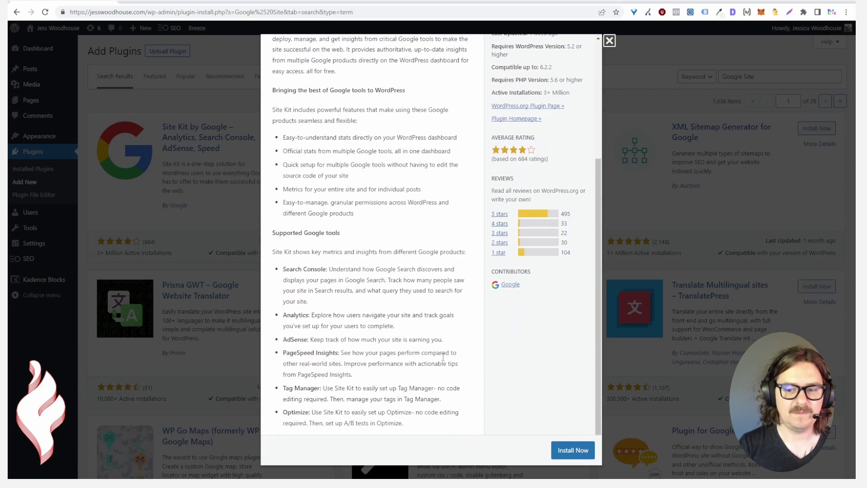
click(571, 450)
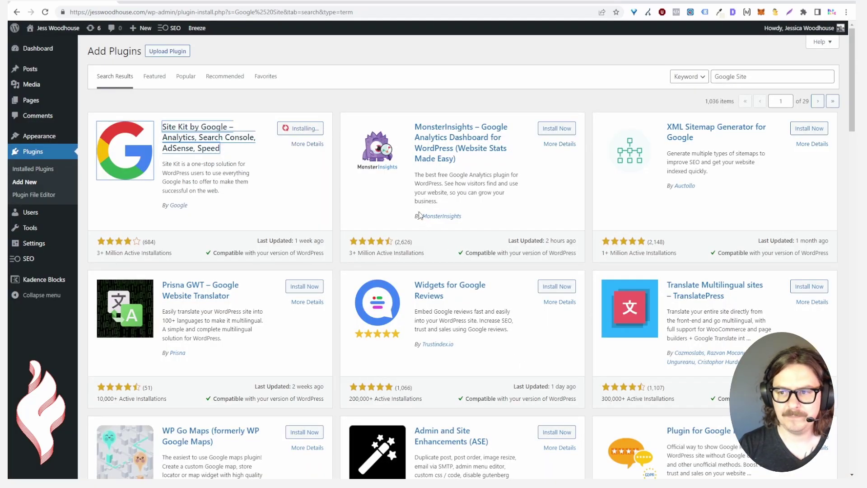
Activate Site Kit, start its setup and tick Connect Google Analytics as part of setup
click(300, 127)
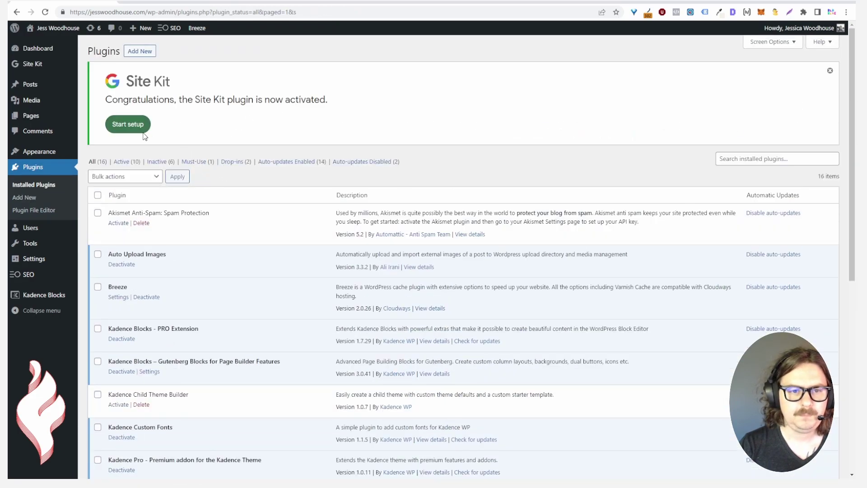
click(140, 133)
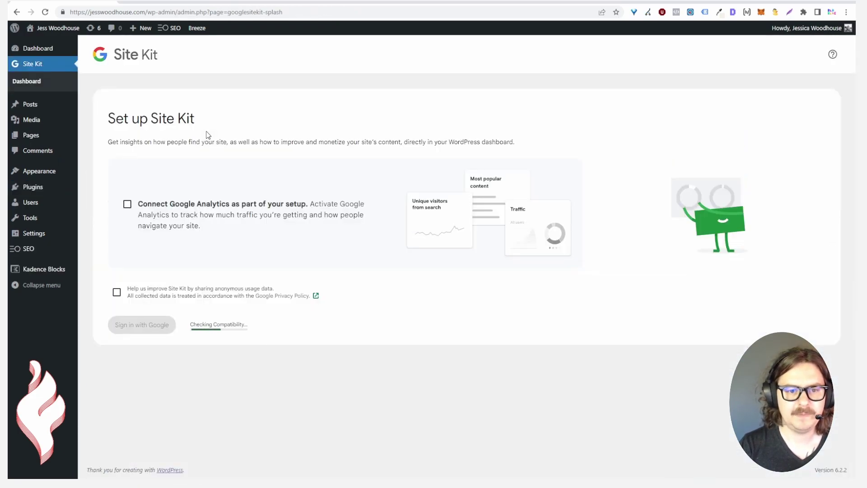
click(143, 208)
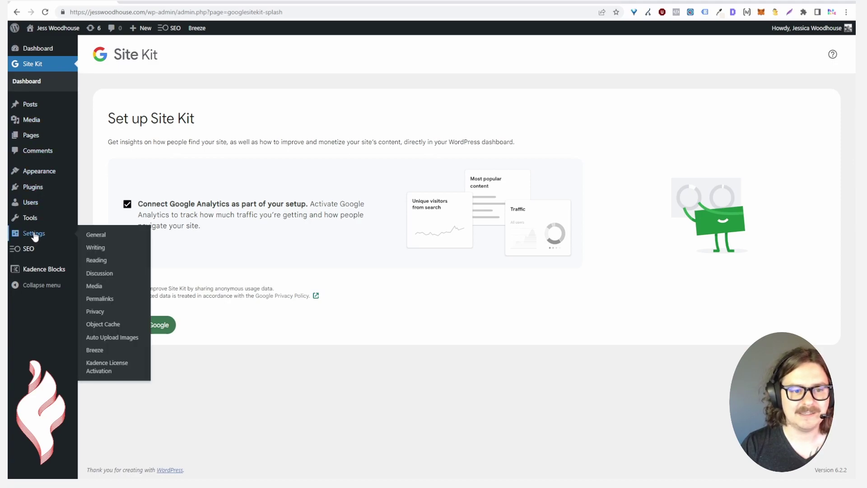
mouse_move(49, 194)
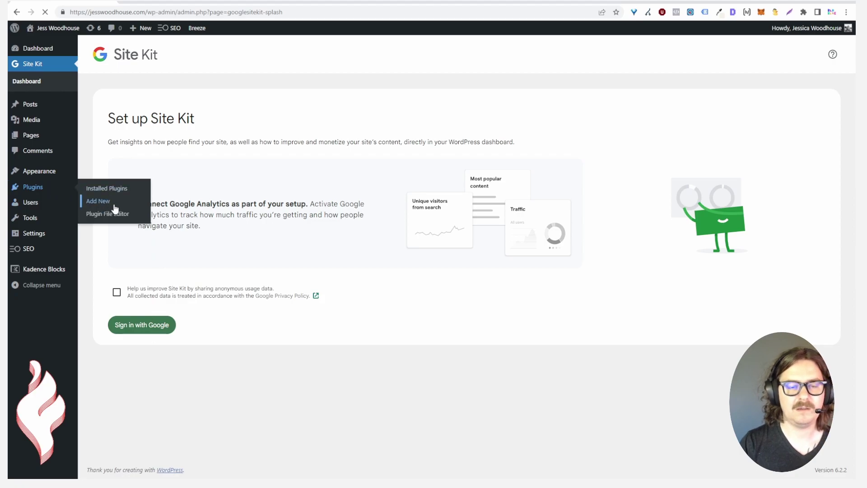
Search Add Plugins for 'code snippets', then install and activate Code Snippets
click(111, 204)
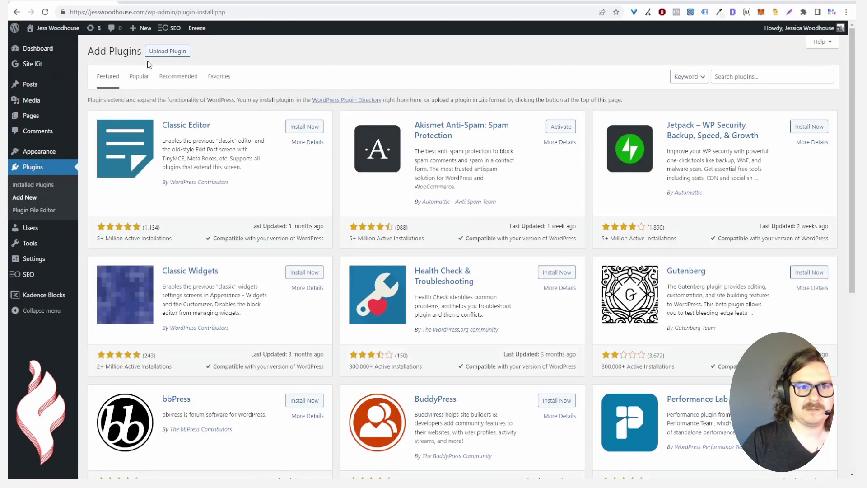
click(161, 53)
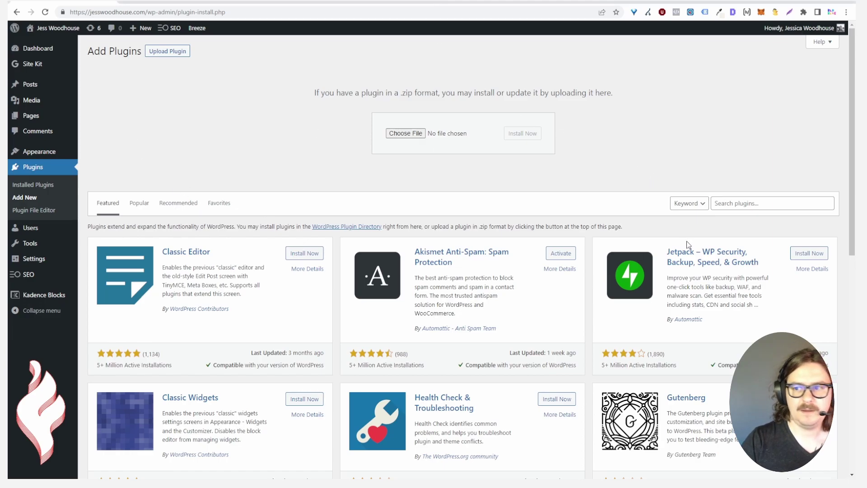
click(727, 203)
text(code snippets)
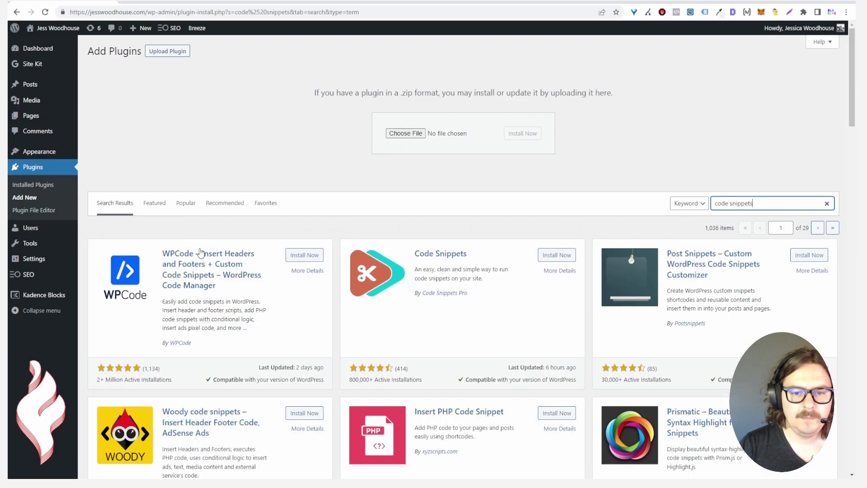
scroll(271, 224, down, 2)
click(557, 179)
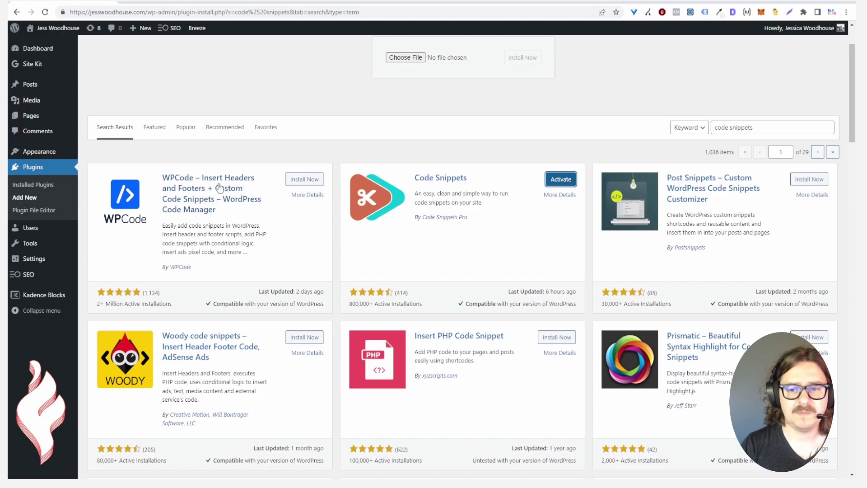
click(560, 179)
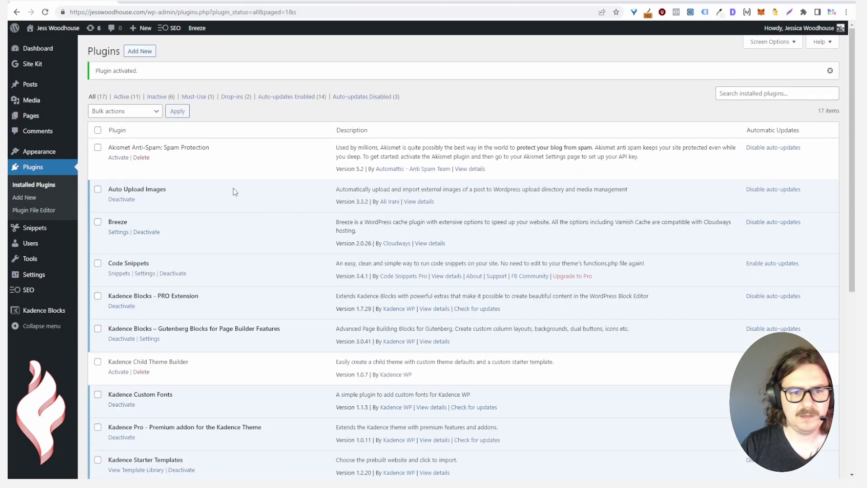
Go to the Code Snippets Snippets page and start adding a new snippet
scroll(233, 187, down, 4)
scroll(225, 298, down, 1)
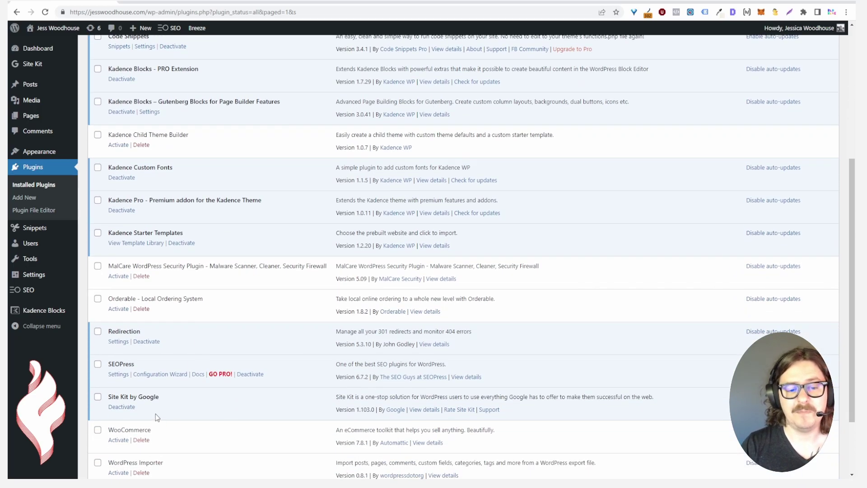
scroll(155, 414, down, 2)
scroll(135, 231, up, 2)
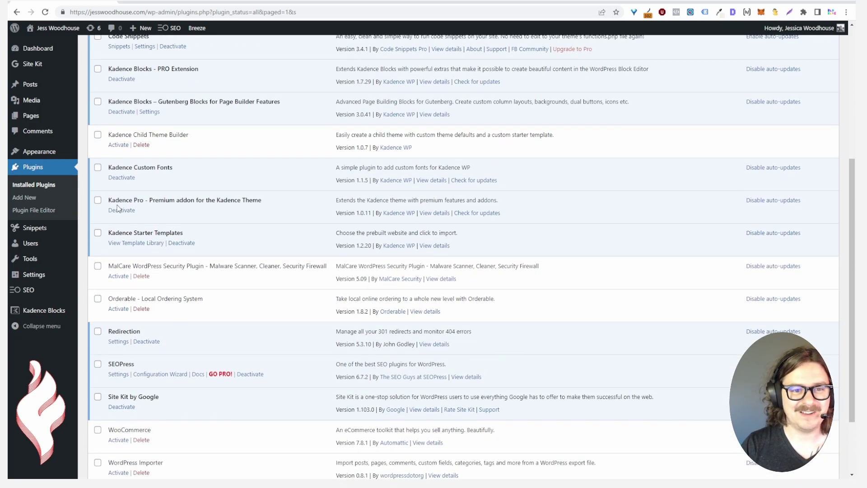
scroll(118, 208, up, 3)
click(118, 195)
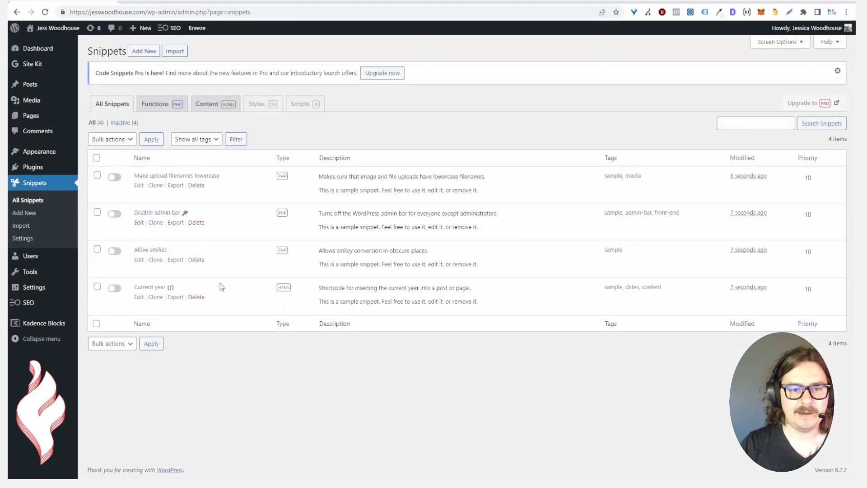
click(143, 51)
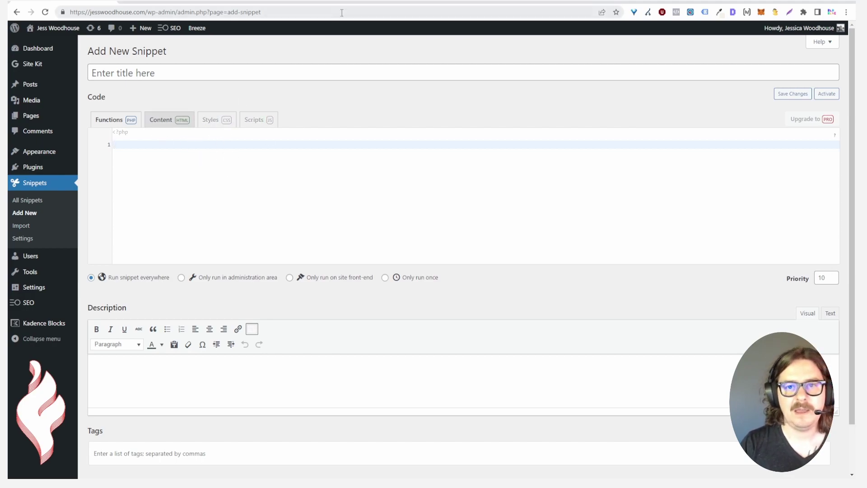
In a new browser tab, search 'php snippet add script to header' and open the Kinsta article
key(ctrl+t)
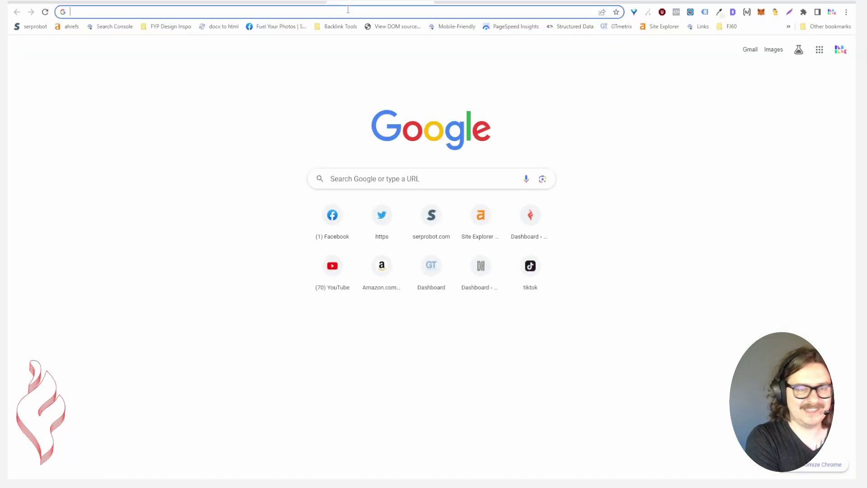
text(php snip)
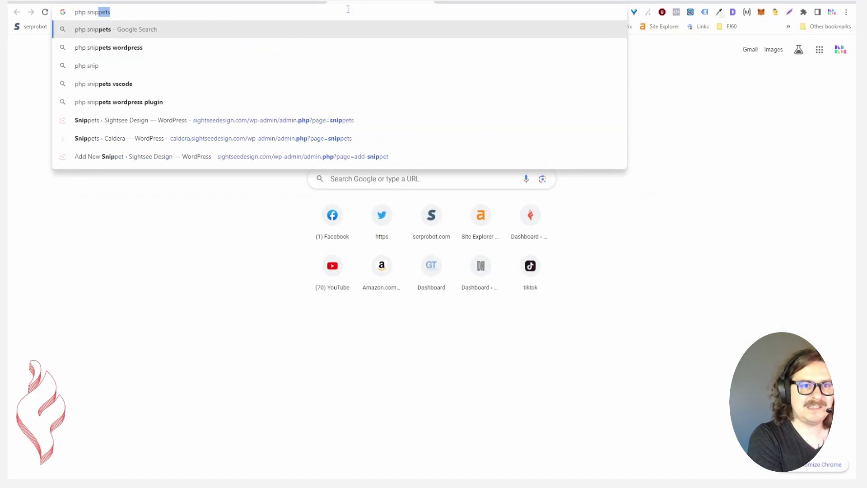
text(pet add sc)
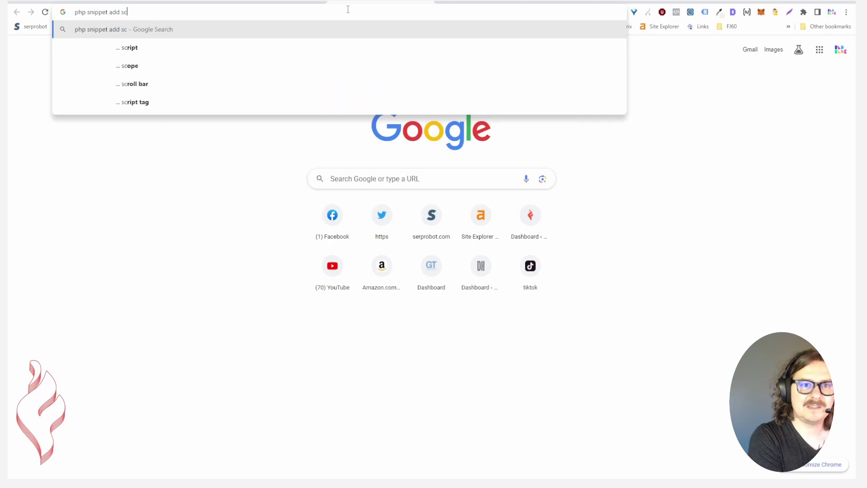
text(ript to header)
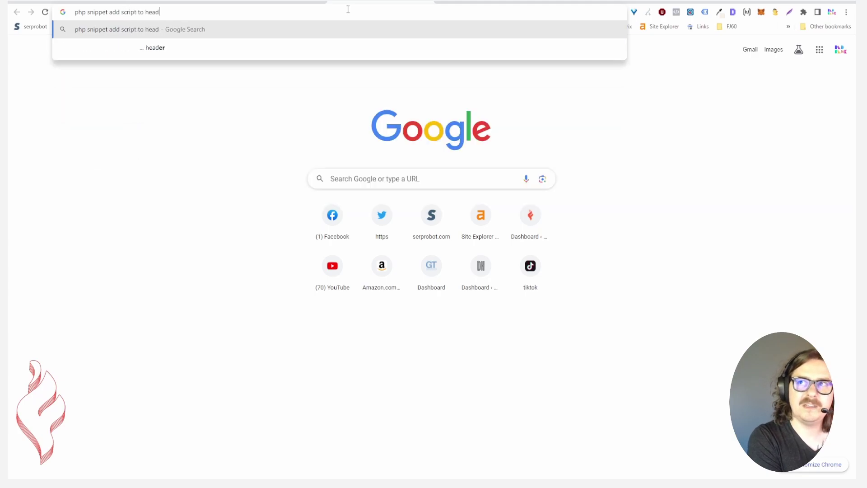
key(Return)
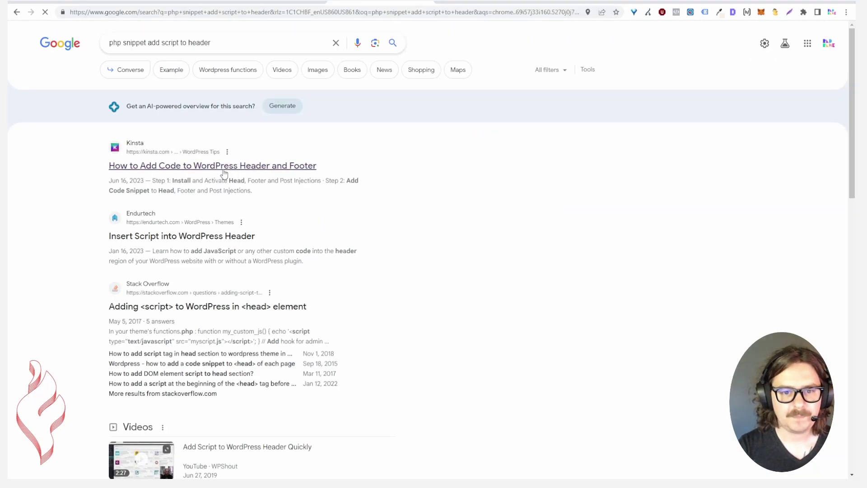
click(225, 170)
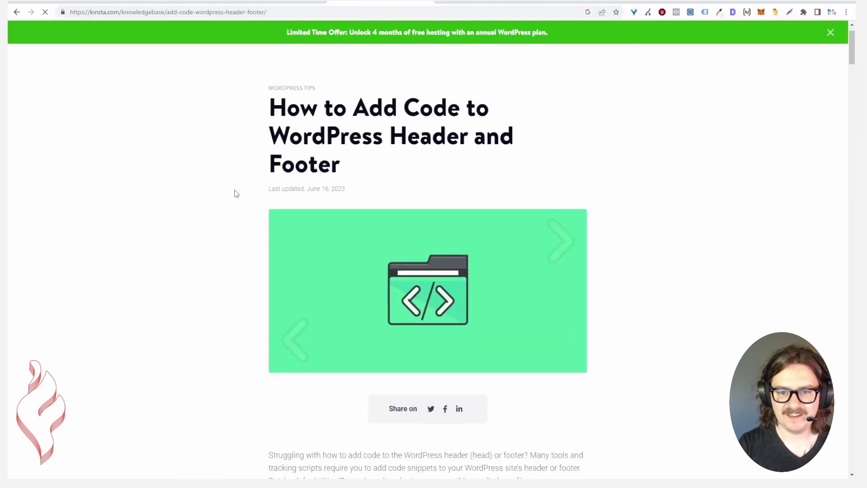
Scroll to Step 1: Prepare Code Snippets and select the wp_head header code template
scroll(234, 190, down, 15)
scroll(233, 195, down, 20)
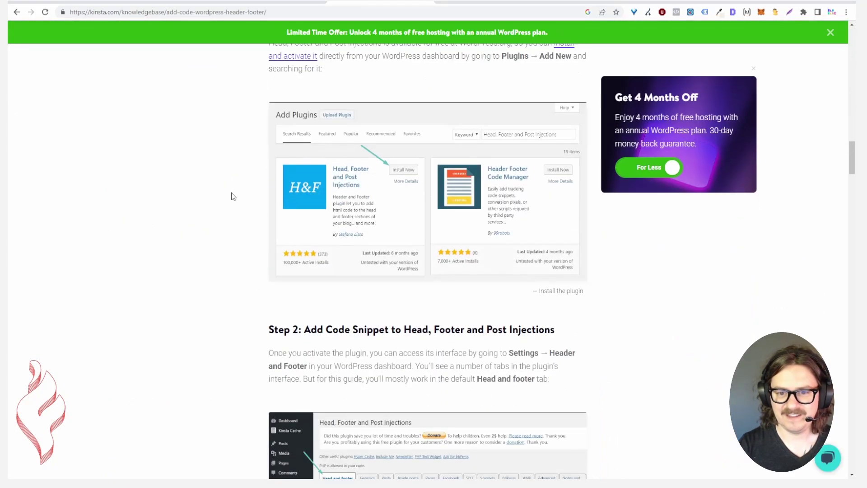
scroll(233, 197, up, 7)
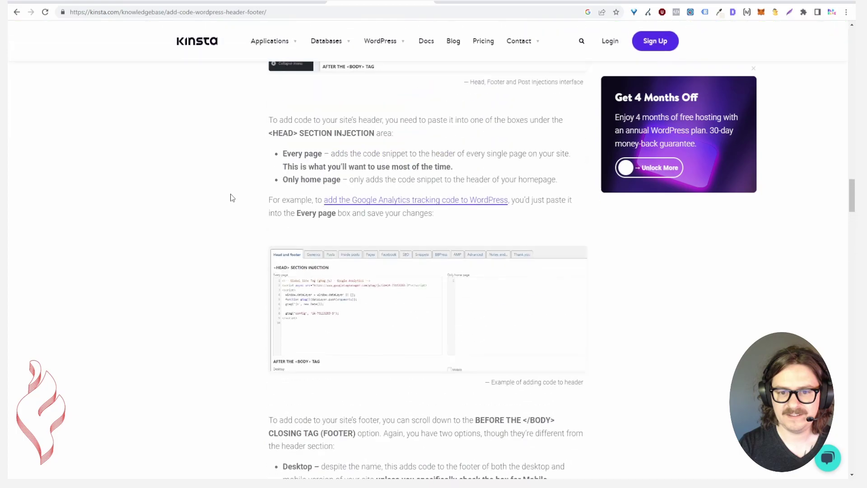
scroll(232, 199, down, 8)
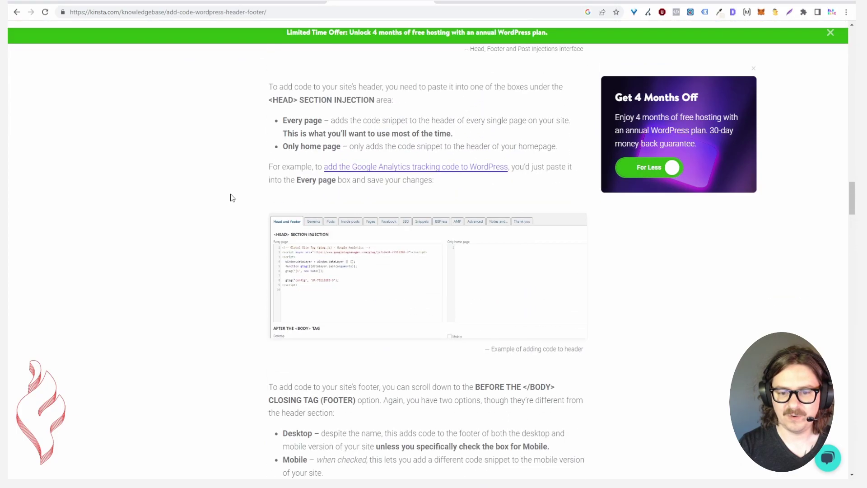
scroll(232, 199, down, 12)
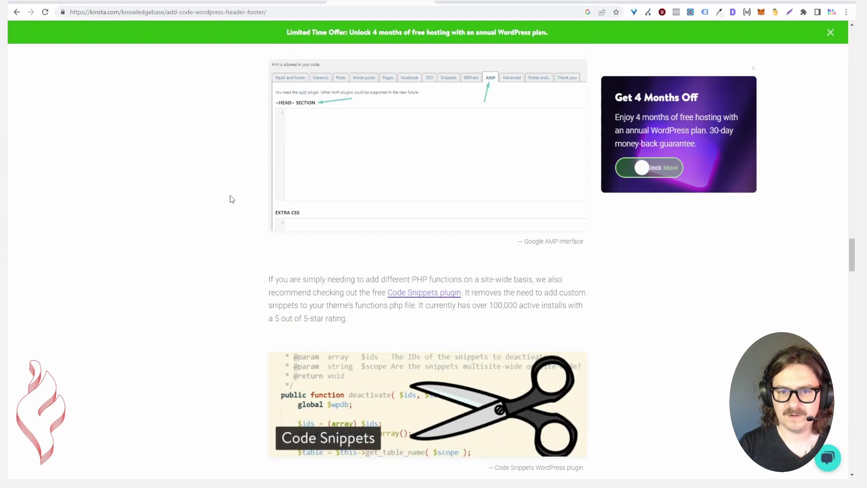
scroll(232, 198, up, 5)
scroll(231, 199, down, 8)
scroll(231, 199, down, 9)
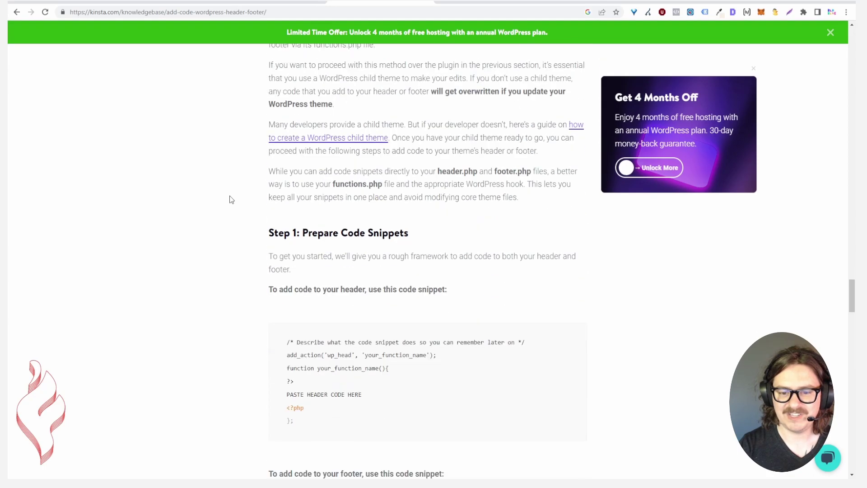
scroll(231, 201, down, 1)
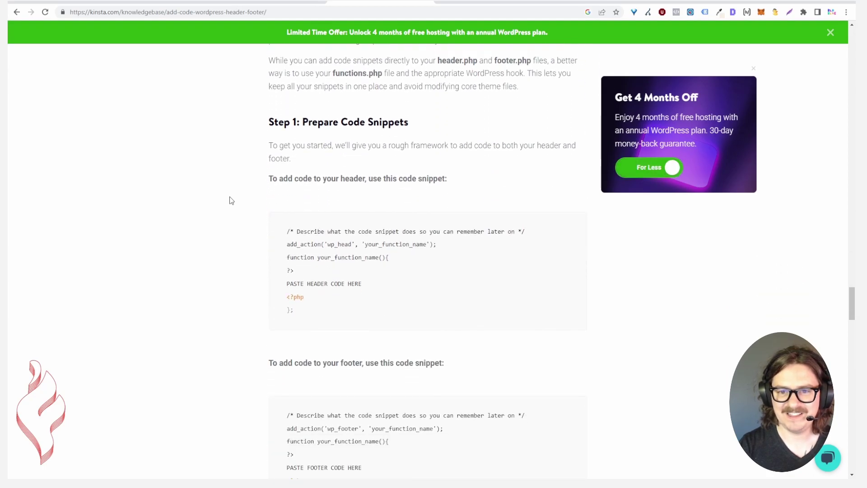
scroll(232, 200, down, 2)
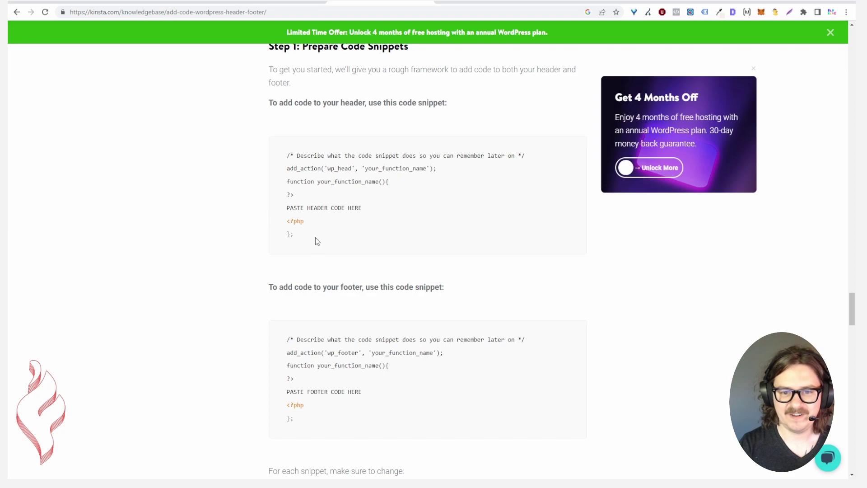
drag(299, 224, 284, 158)
key(ctrl+c)
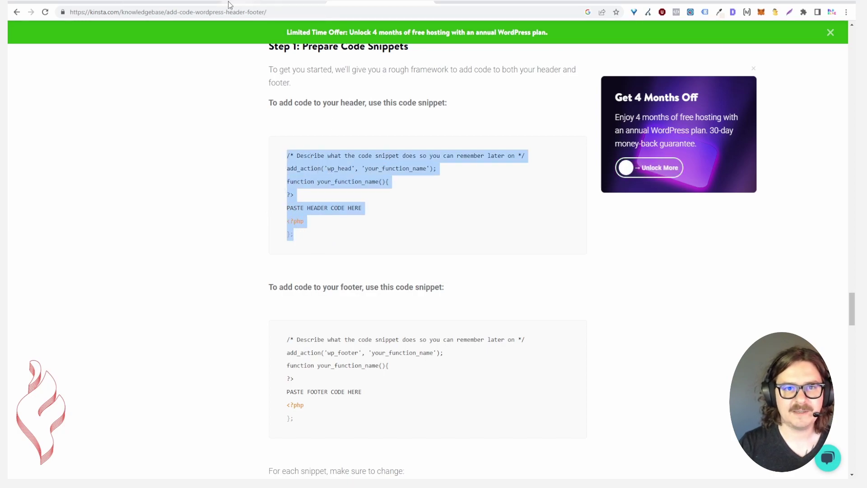
Paste the header template into the snippet and rename your_function_name to insert_ga4 on both lines
click(113, 3)
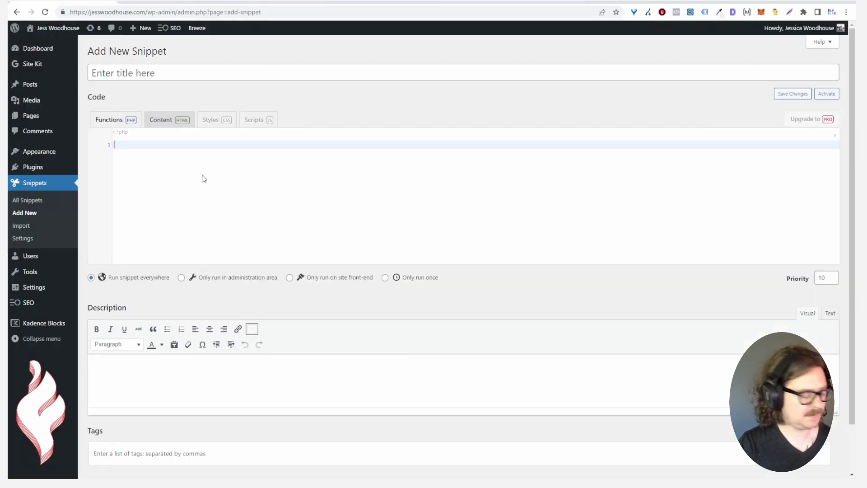
key(ctrl+v)
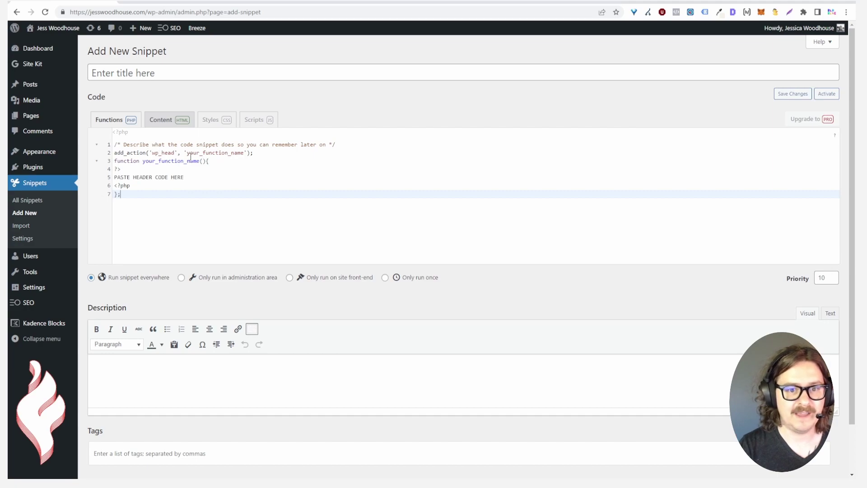
drag(188, 155, 245, 154)
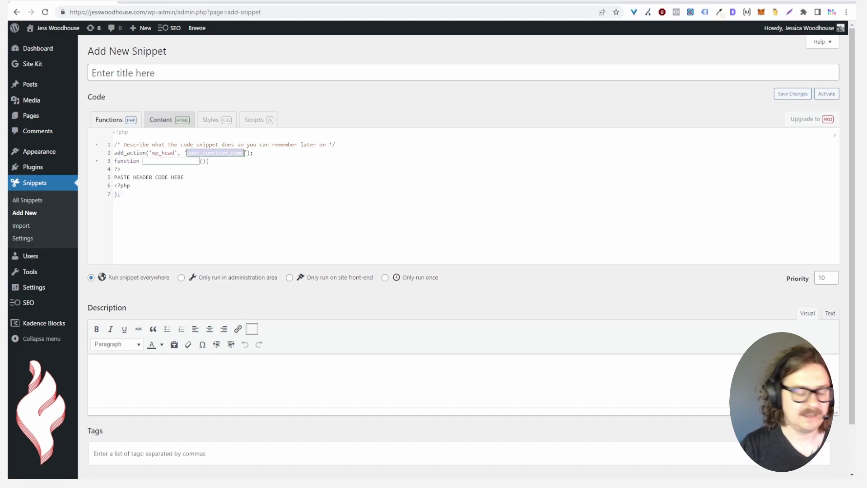
text(insert)
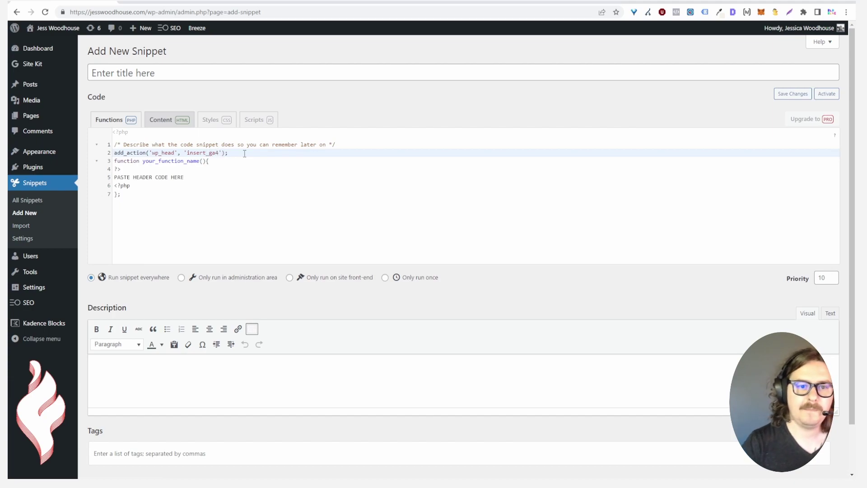
drag(143, 161, 200, 161)
text(insert_ga)
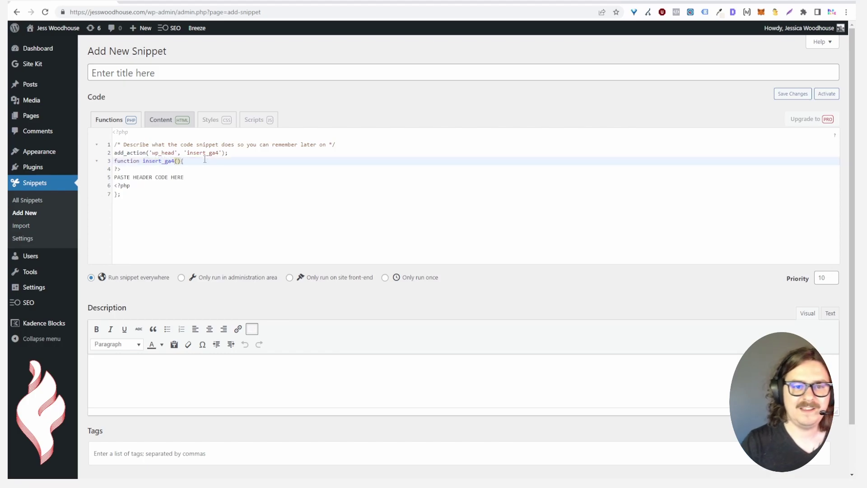
text(4)
click(275, 2)
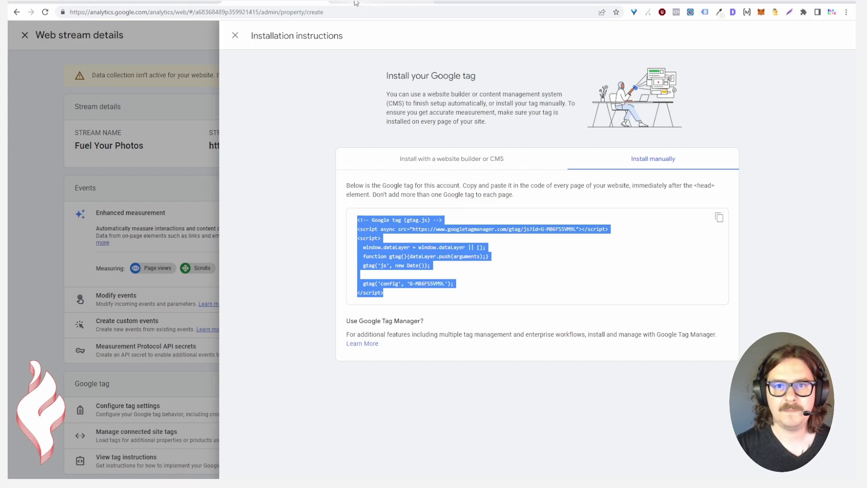
Replace the PASTE HEADER CODE HERE line with the copied Google tag gtag.js script
click(181, 2)
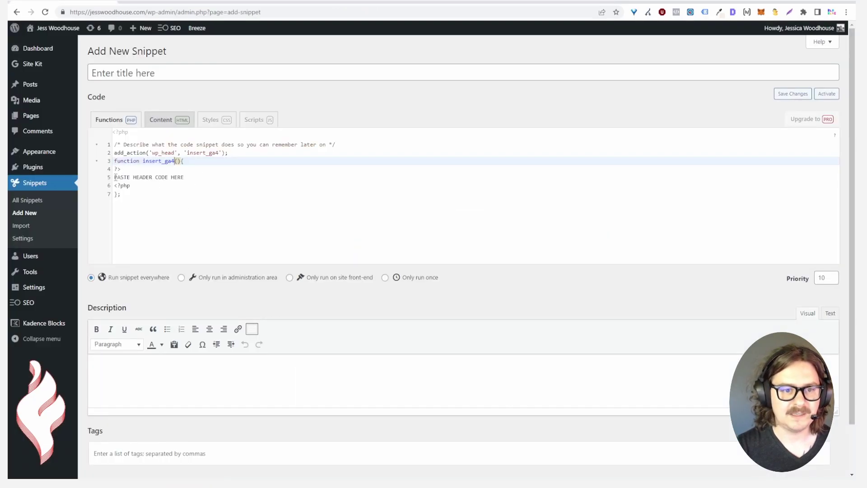
drag(115, 177, 215, 178)
text(<!-- Google tag (gtag.js) --> <script async src="https://www.googletagmanager.com/gtag/js?id=G-M86FS5VM9L"></script> <script>   window.dataLayer = window.dataLayer || [];   function gtag(){dataLayer.push(arguments);}   gtag('js', new Date());    gtag('config', 'G-M86FS5VM9L'); </script>)
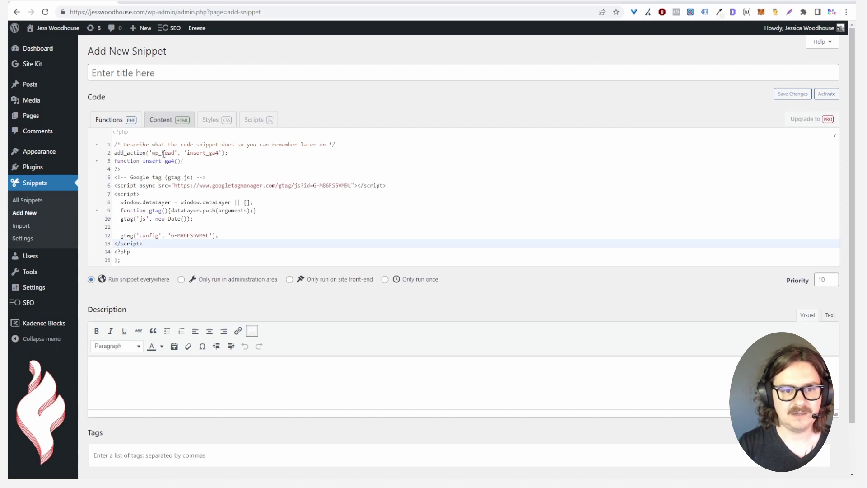
scroll(129, 302, down, 2)
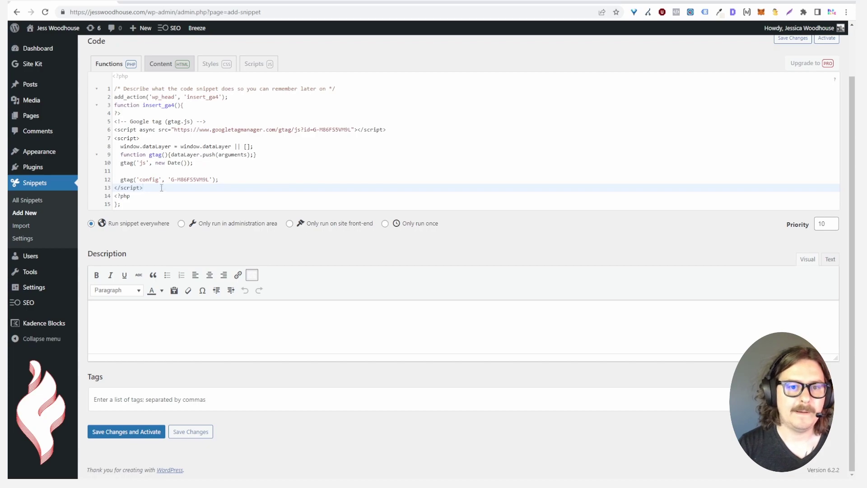
scroll(162, 187, up, 2)
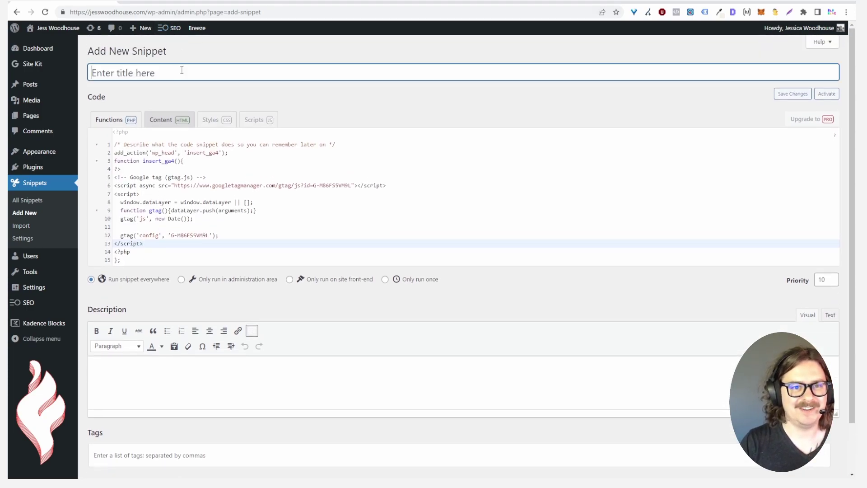
Enter the snippet title 'Insert GA4 sitewide in header', correcting the GA4 capitalisation
text(Insert Ga4)
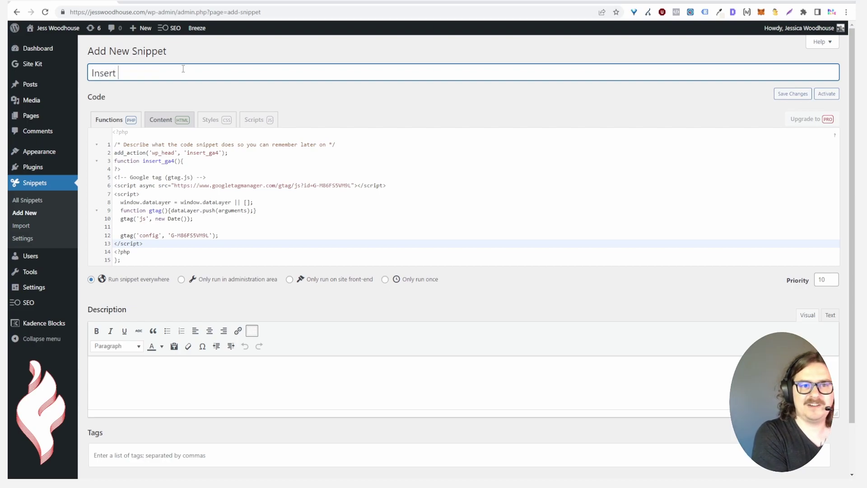
key(BackSpace)
key(BackSpace)
text(A4 )
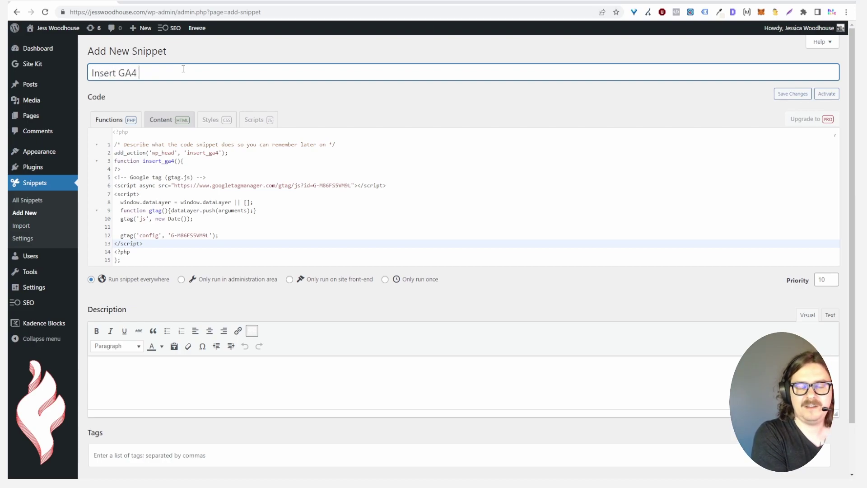
text(sitewide in header)
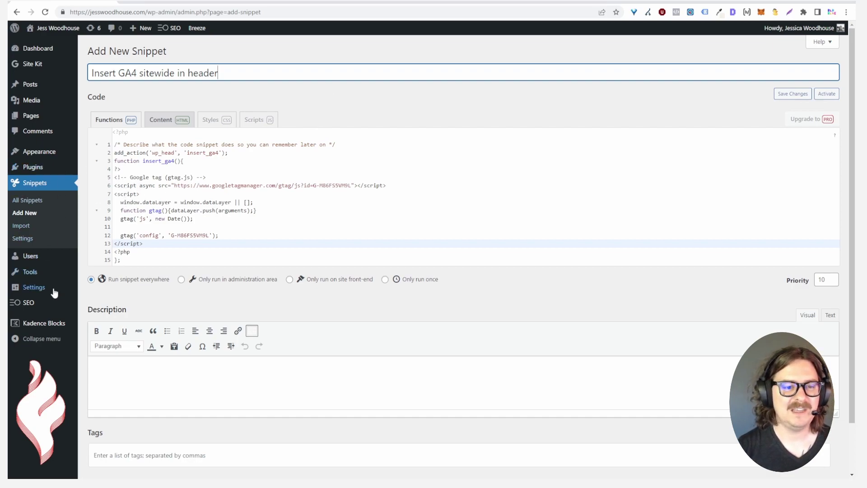
mouse_move(47, 287)
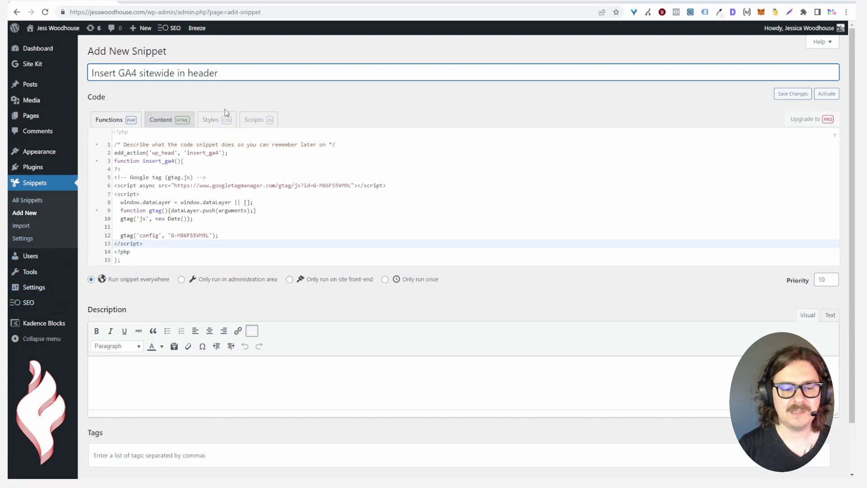
Back in Google Analytics, close the installation instructions and web stream details
click(284, 3)
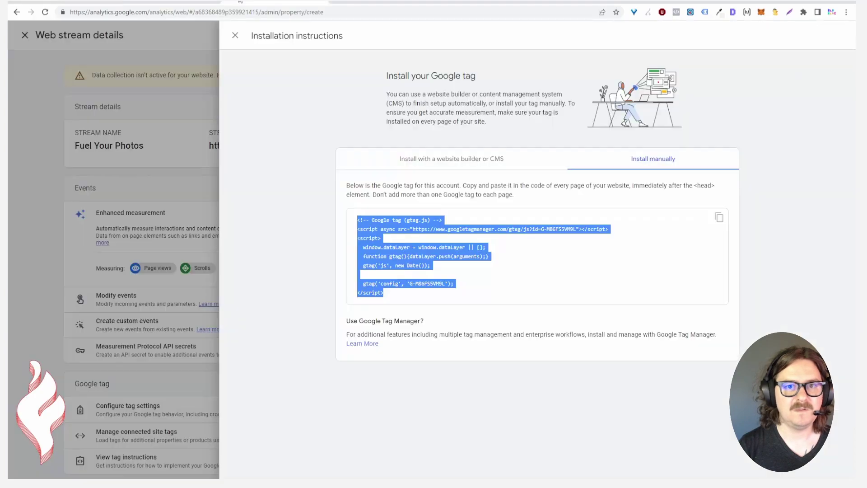
click(235, 35)
click(195, 35)
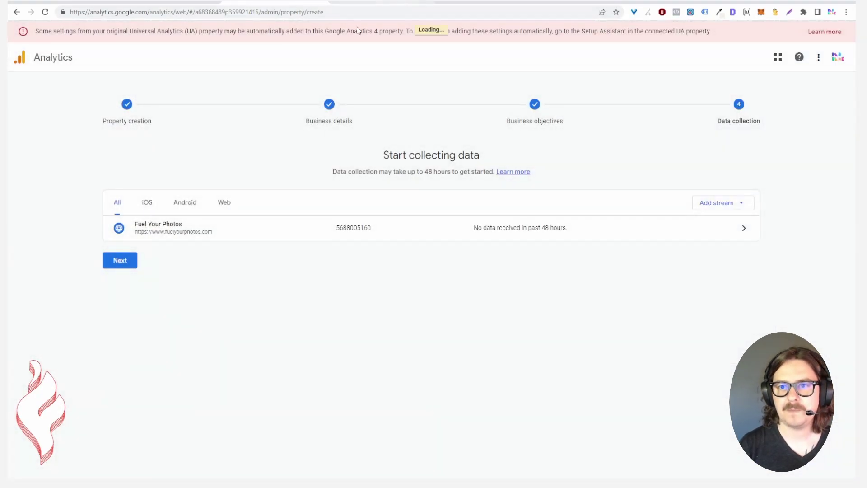
Switch to the account owning FuelYourPhotos.com - GA4 and view its Realtime overview
click(838, 58)
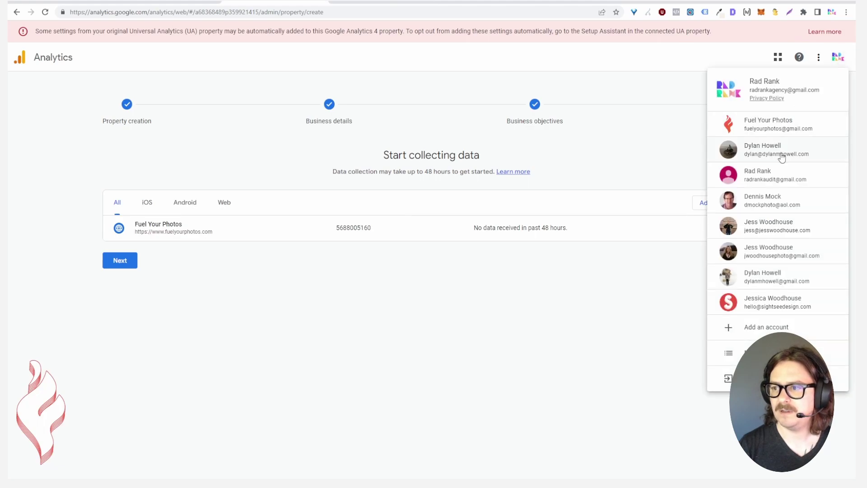
click(779, 129)
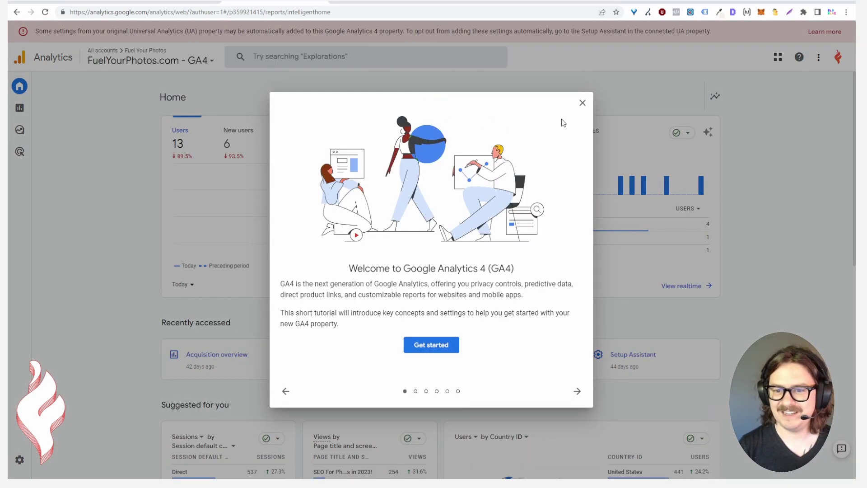
click(583, 103)
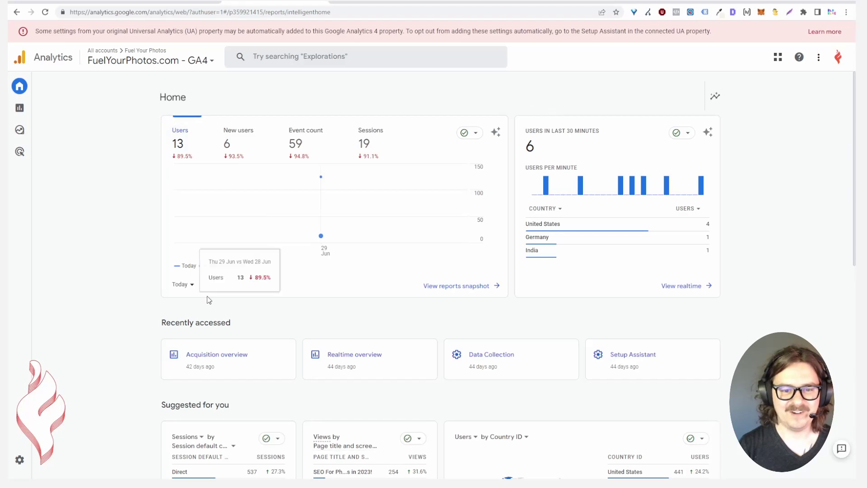
click(681, 285)
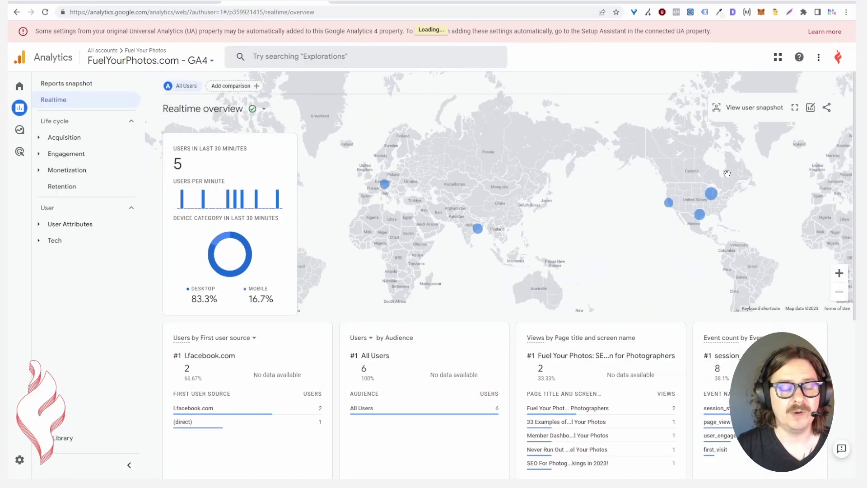